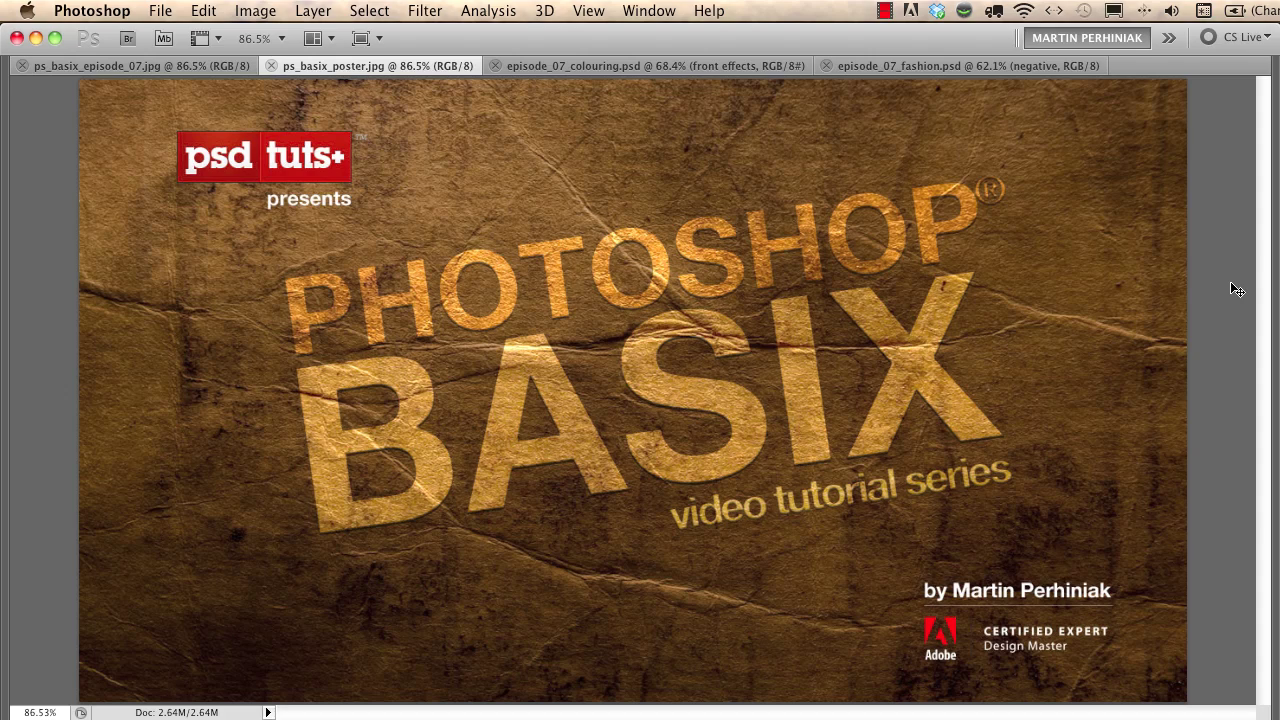
Step: Close ps_basix_poster.jpg and ps_basix_episode_07.jpg, leaving episode_07_fashion.psd active
{"action": "key", "text": "super+w"}
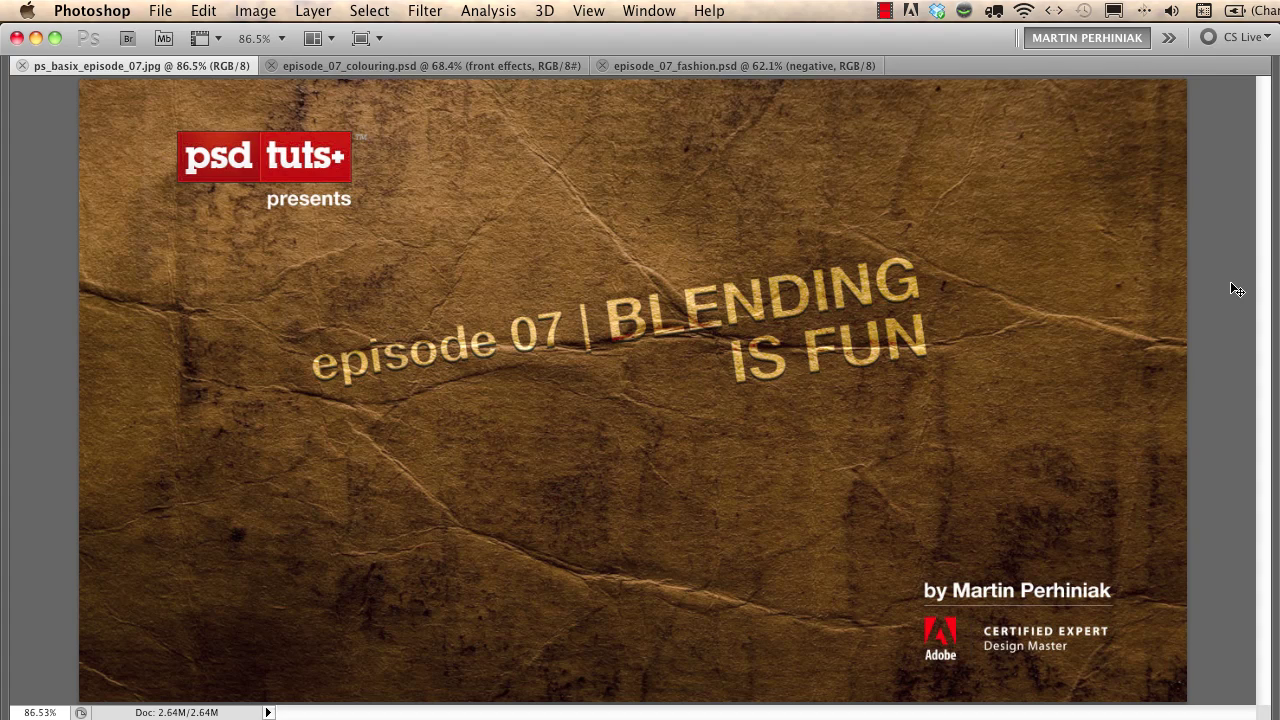
{"action": "key", "text": "super+w"}
{"action": "key", "text": "Tab"}
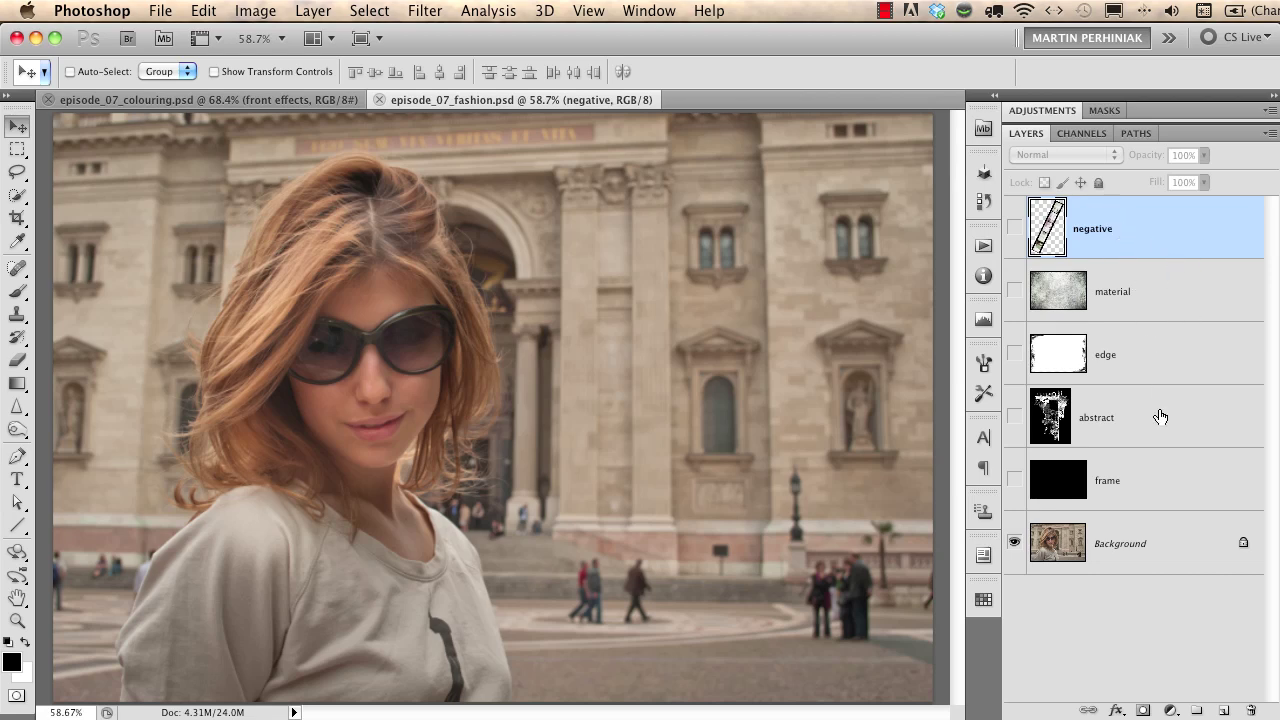
Step: Show the film-strip negative layer and set its blend mode to Multiply
{"action": "left_click", "coordinate": [1014, 228]}
{"action": "left_click", "coordinate": [1014, 228]}
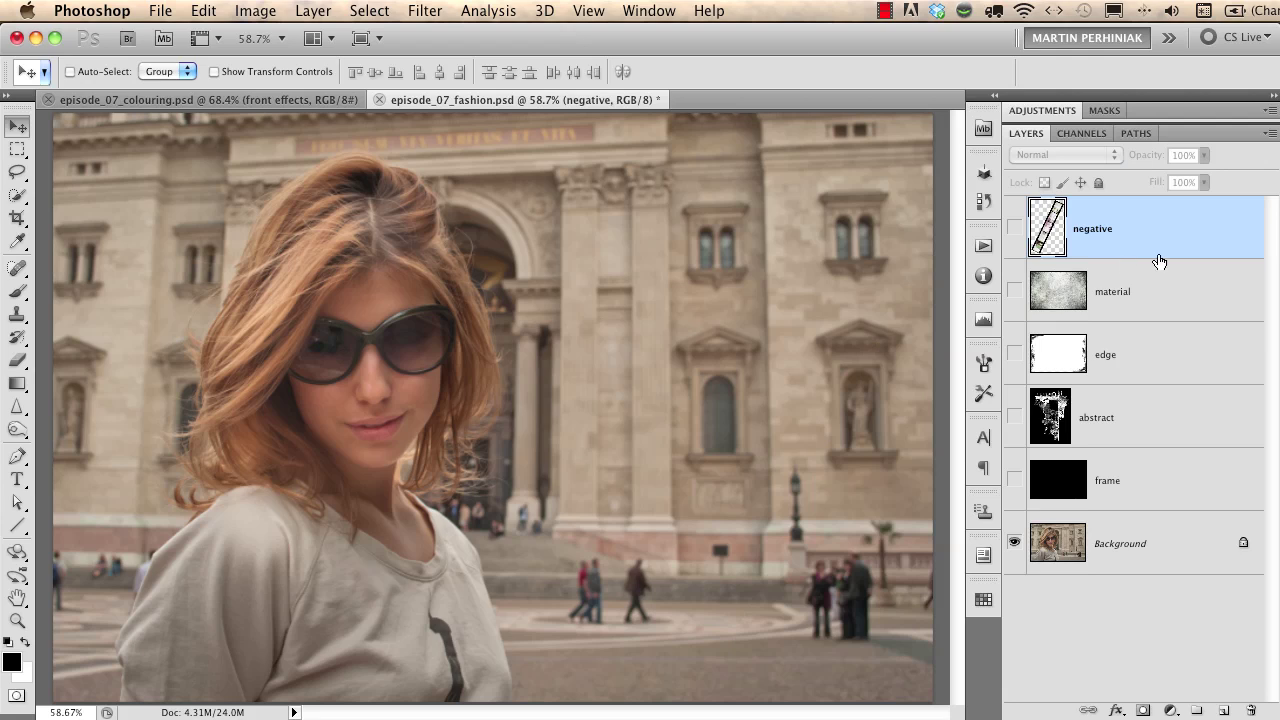
{"action": "left_click", "coordinate": [1014, 229]}
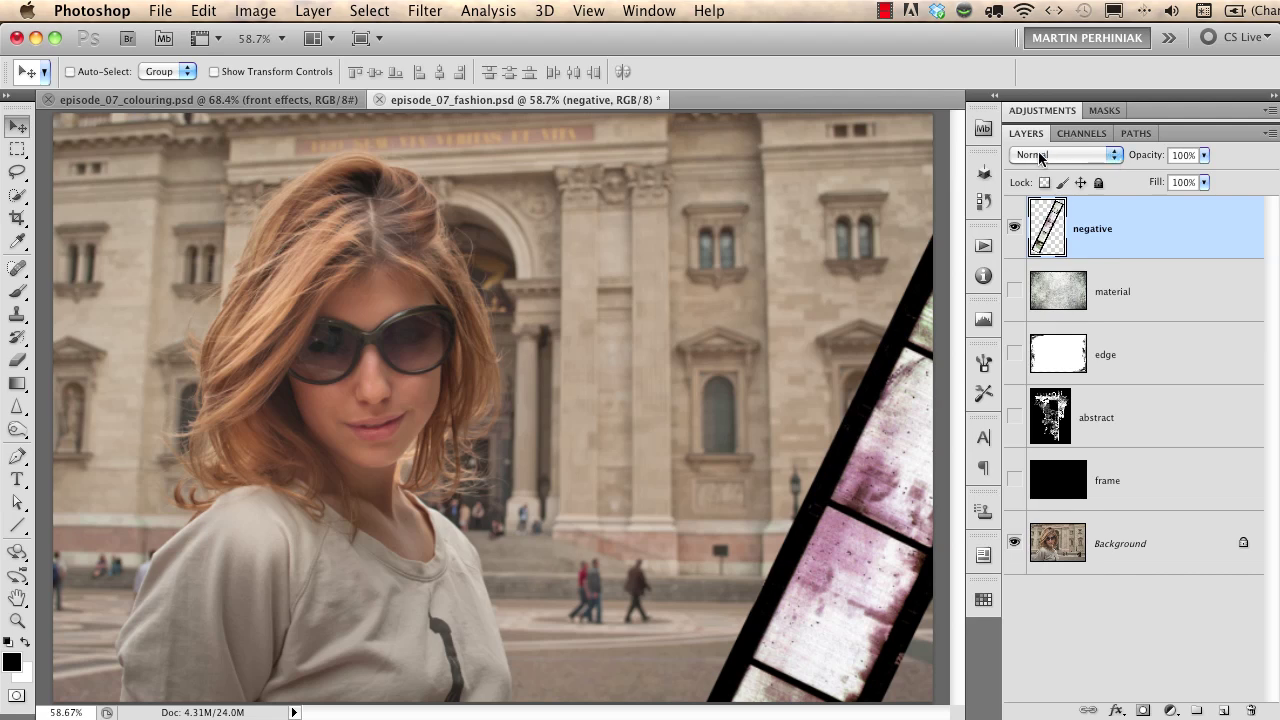
{"action": "left_click", "coordinate": [1113, 157]}
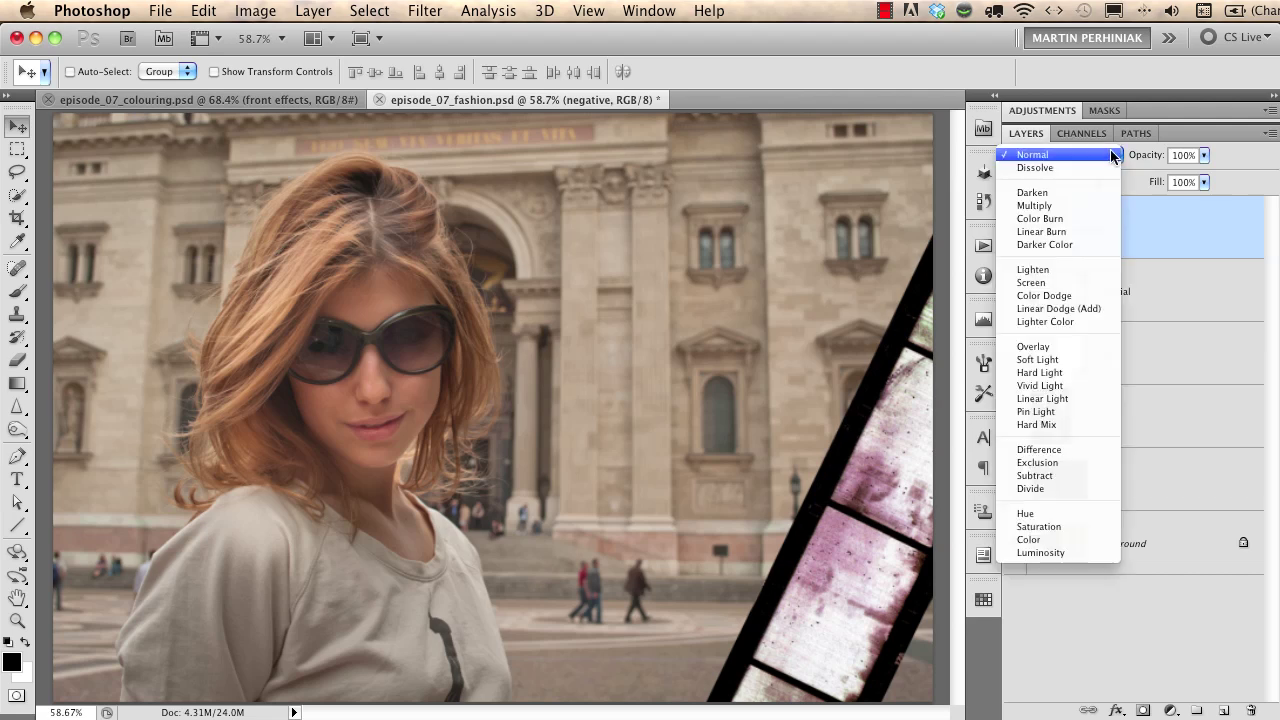
{"action": "left_click", "coordinate": [1082, 205]}
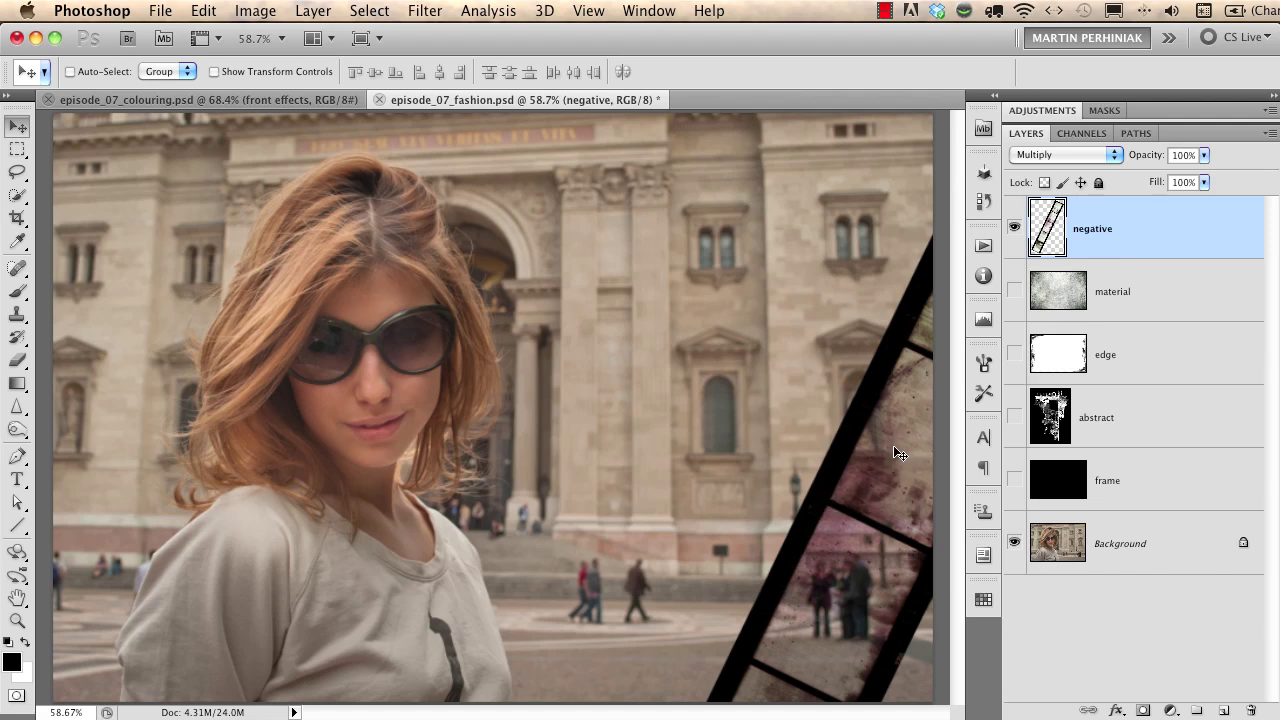
Step: Try Screen blending on the negative layer, then return it to Multiply
{"action": "left_click", "coordinate": [1042, 155]}
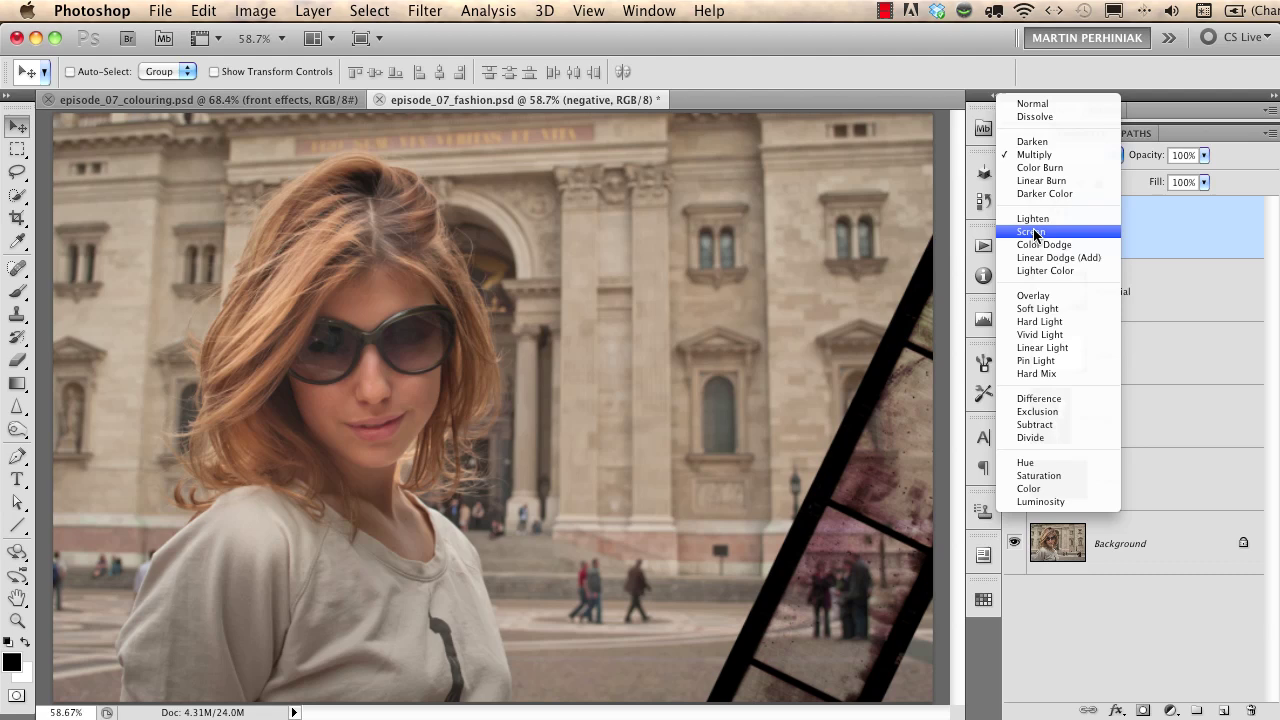
{"action": "key", "text": "Escape"}
{"action": "key", "text": "alt+shift+s"}
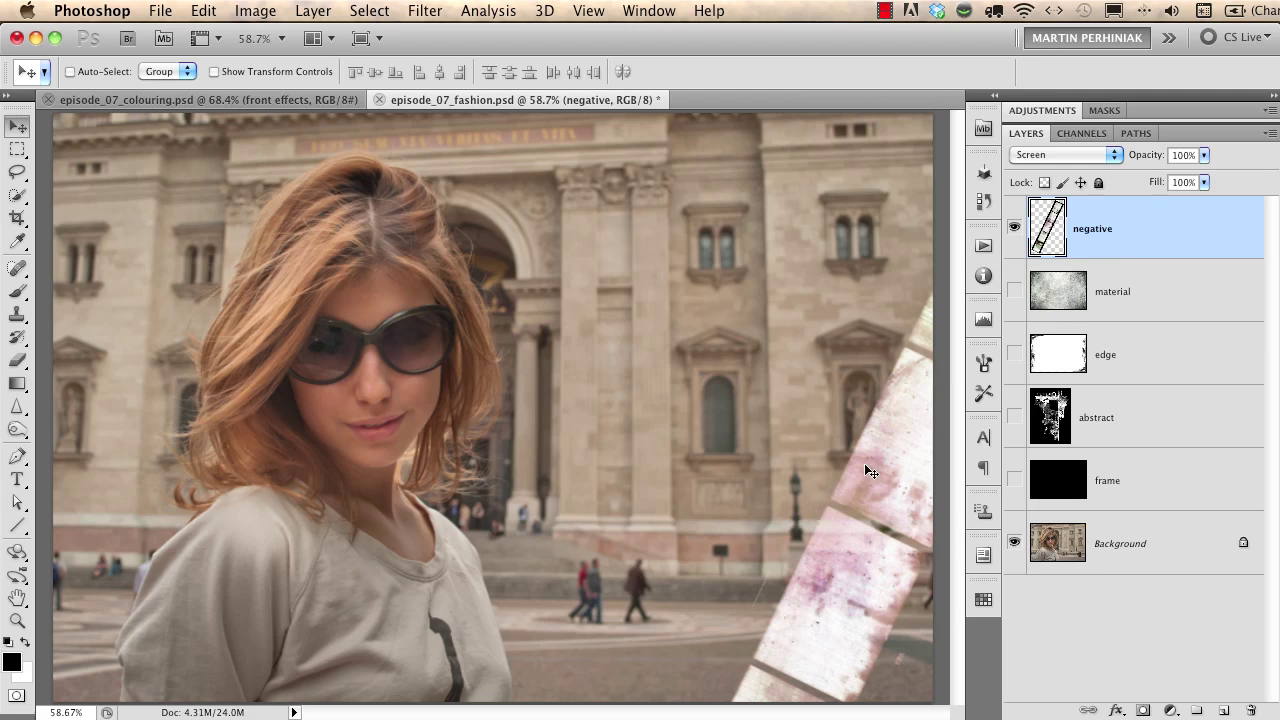
{"action": "left_click", "coordinate": [1048, 160]}
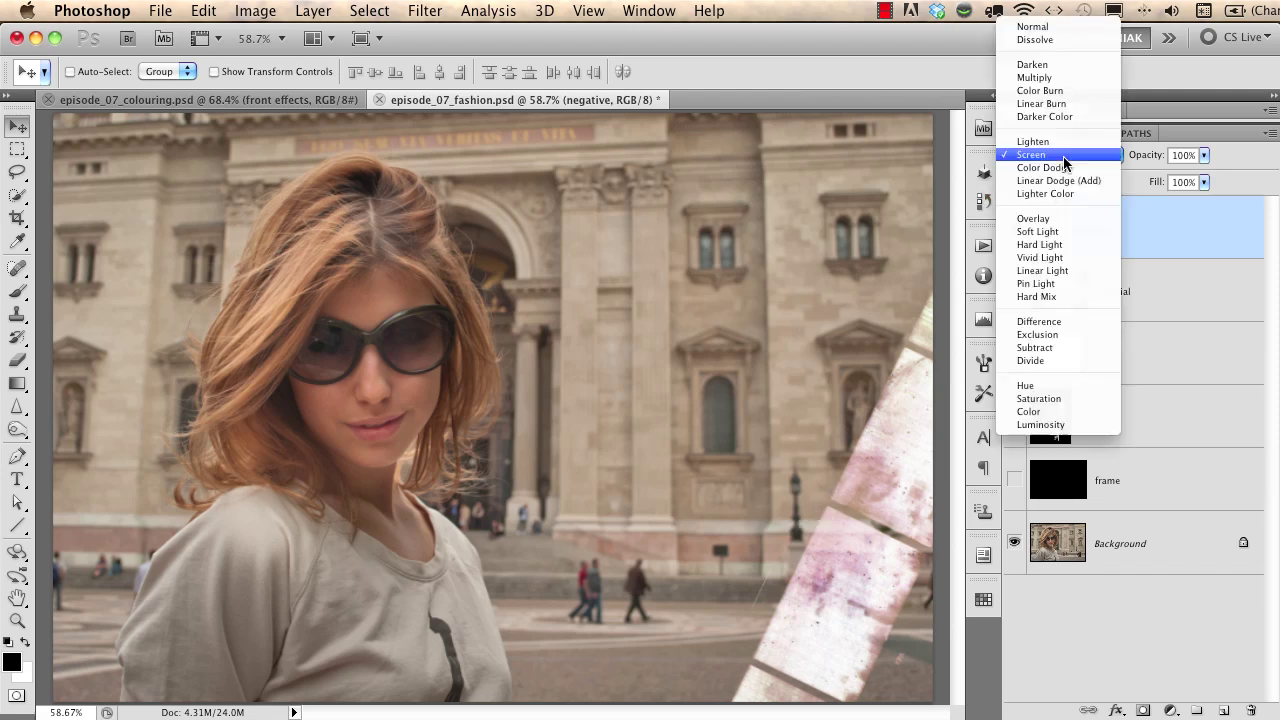
{"action": "left_click", "coordinate": [1035, 78]}
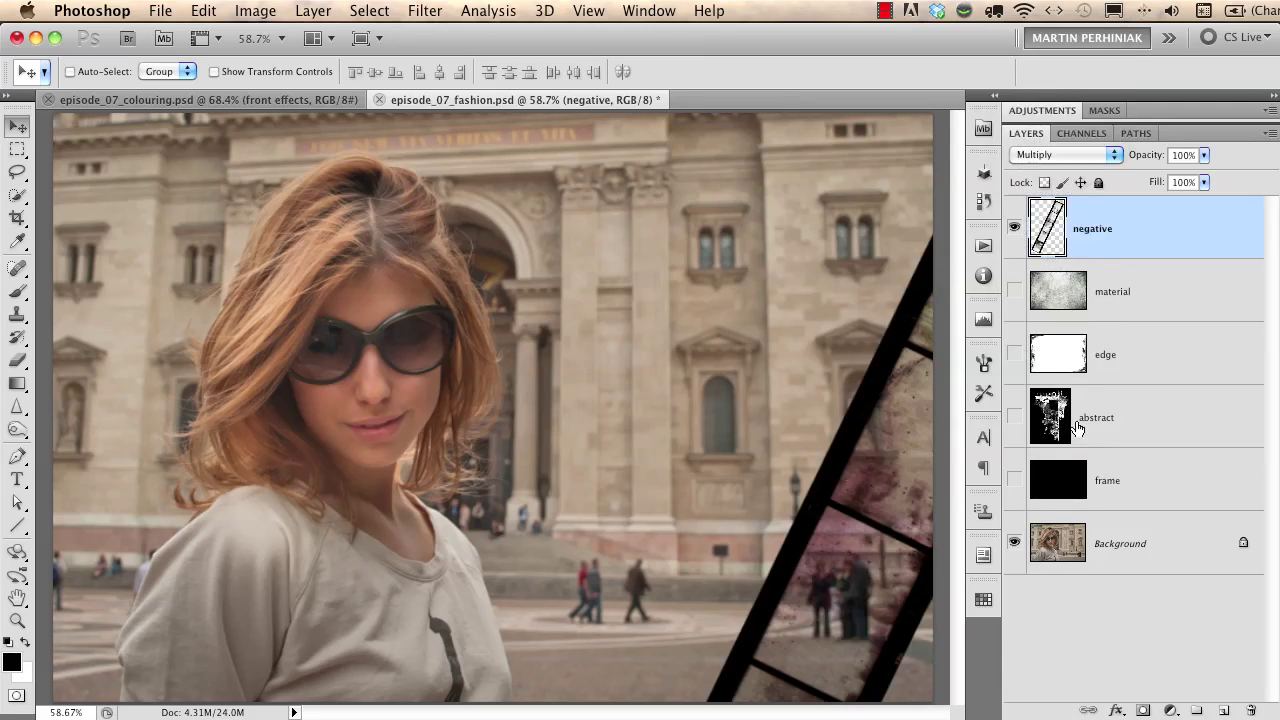
Step: Show the material texture layer and blend it with Overlay, checking it at 100% zoom
{"action": "left_click", "coordinate": [1012, 293]}
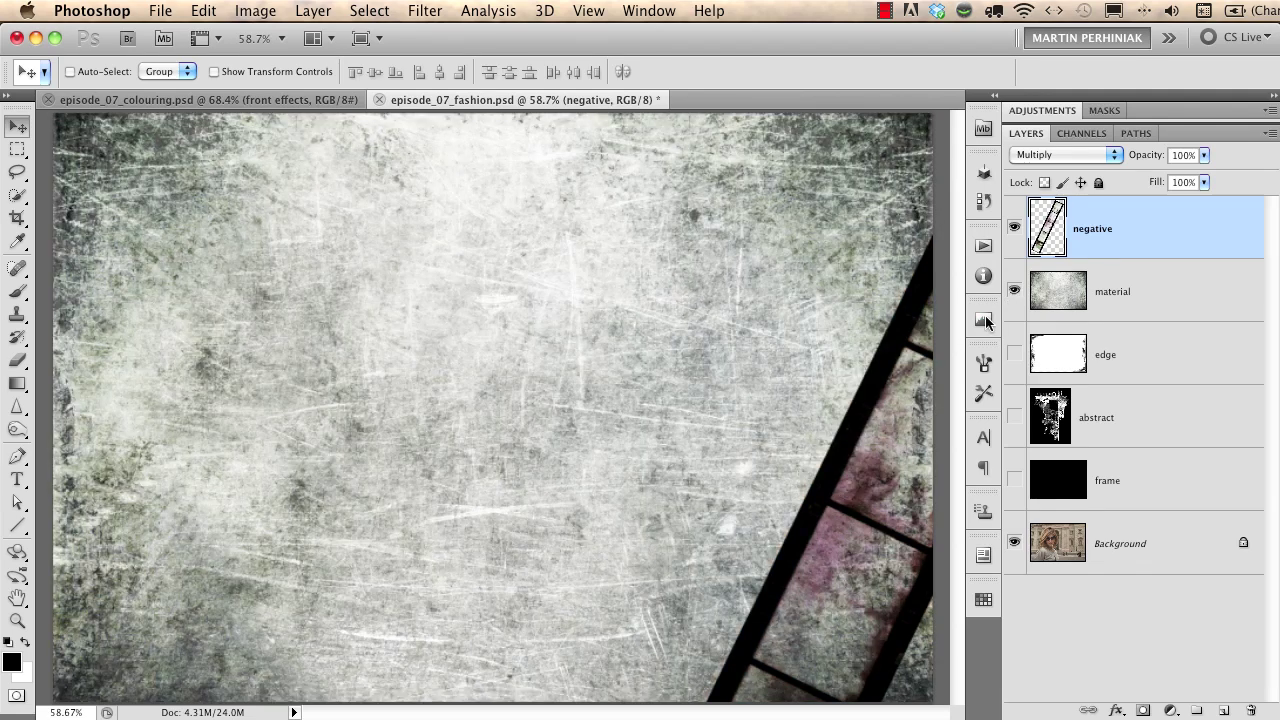
{"action": "left_click", "coordinate": [1195, 292]}
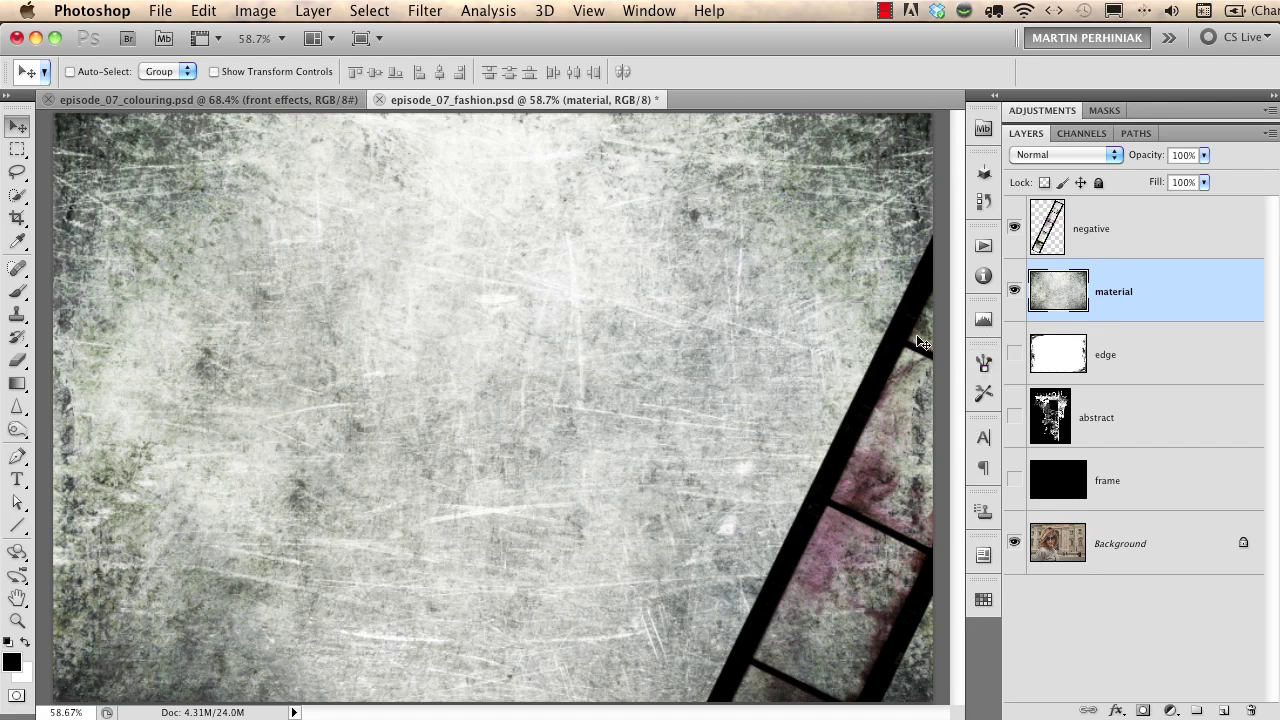
{"action": "left_click", "coordinate": [1112, 155]}
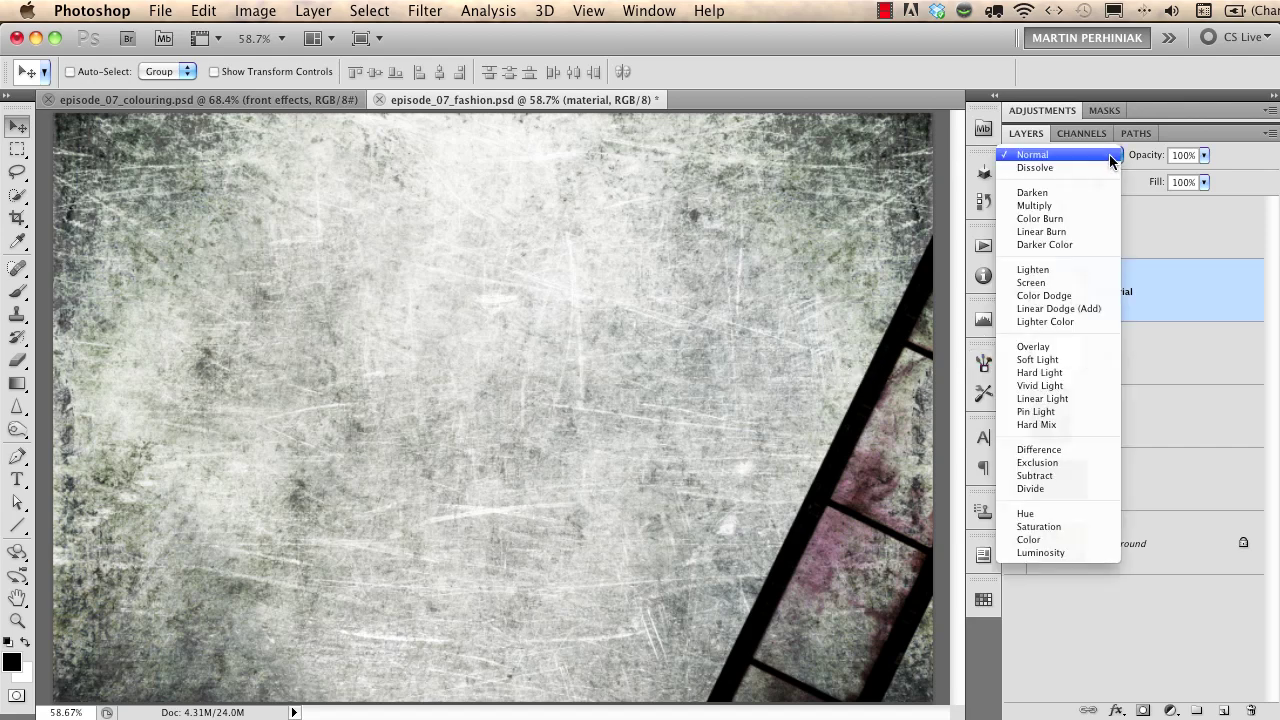
{"action": "left_click", "coordinate": [1040, 347]}
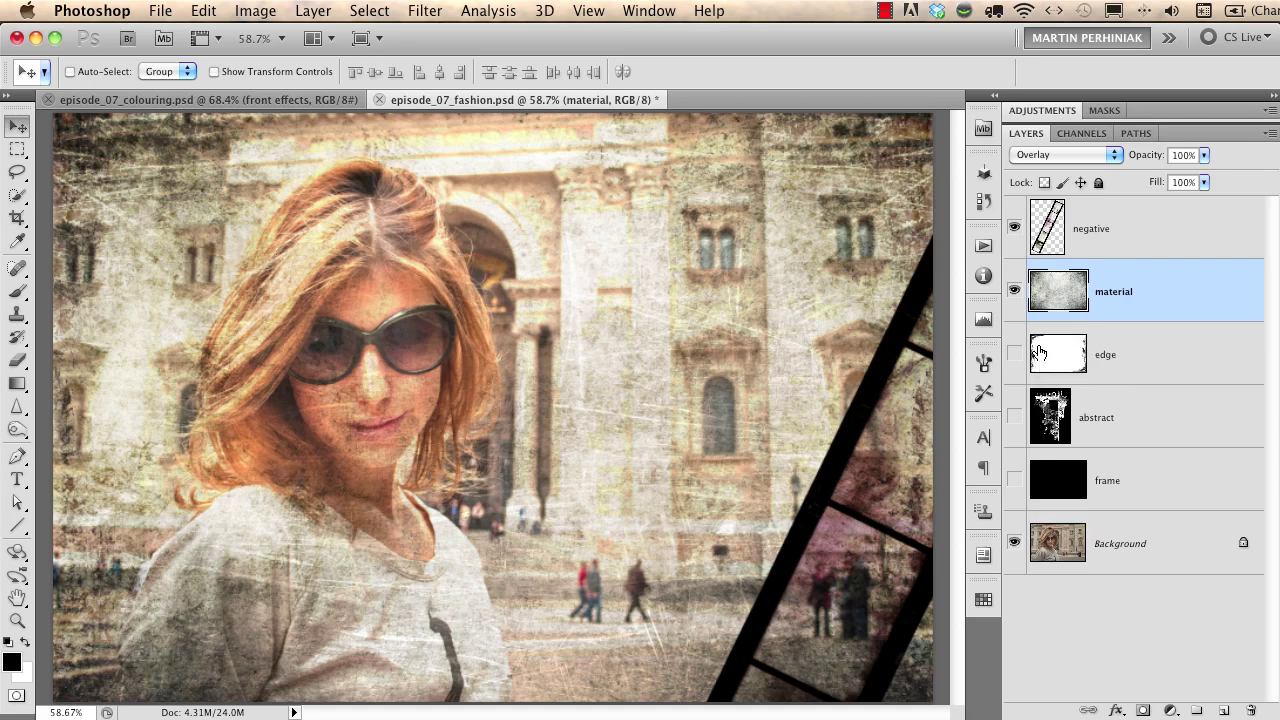
{"action": "key", "text": "super+1"}
{"action": "left_click_drag", "start_coordinate": [588, 443], "coordinate": [737, 458]}
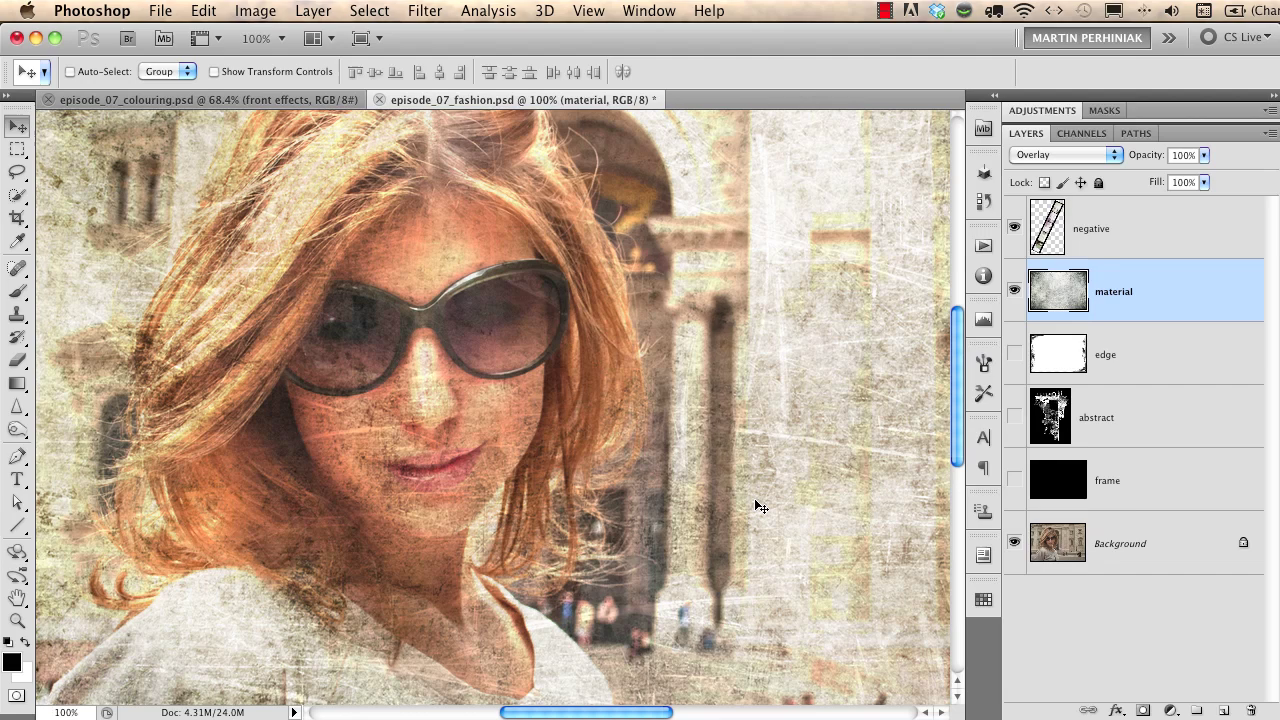
{"action": "key", "text": "super+0"}
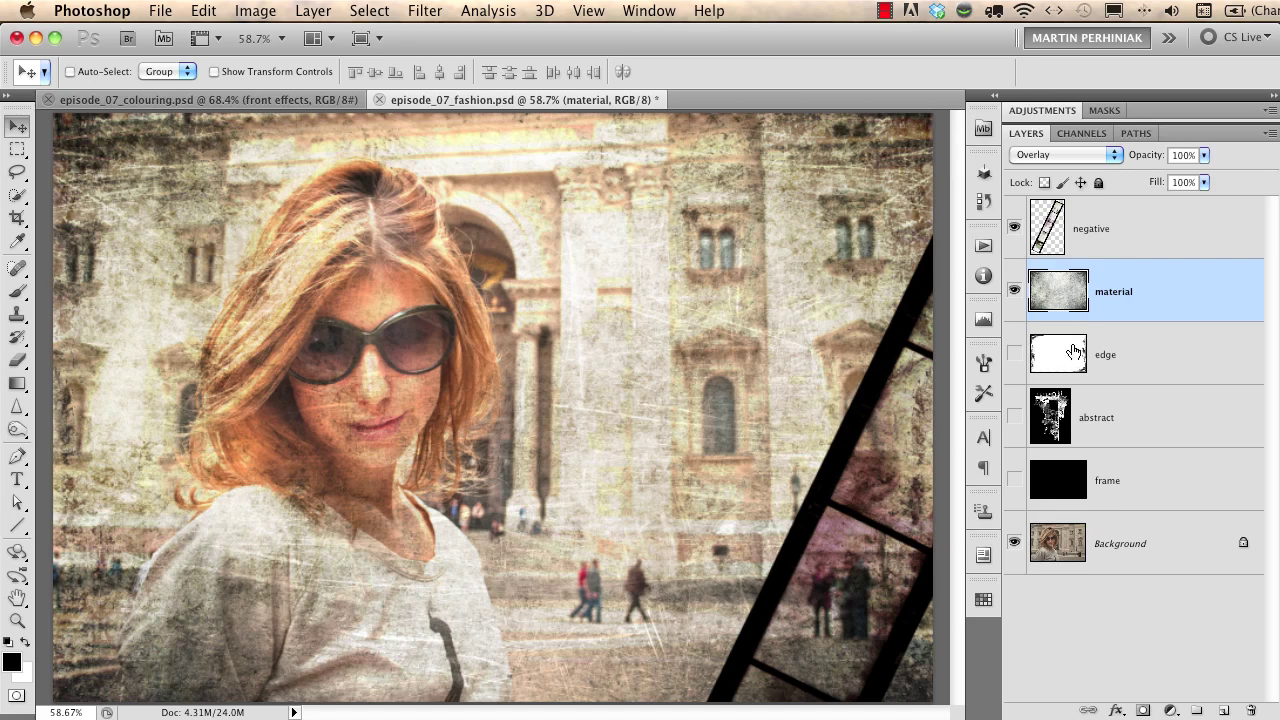
Step: Show the white edge layer and set its blend mode to Multiply
{"action": "left_click", "coordinate": [1014, 356]}
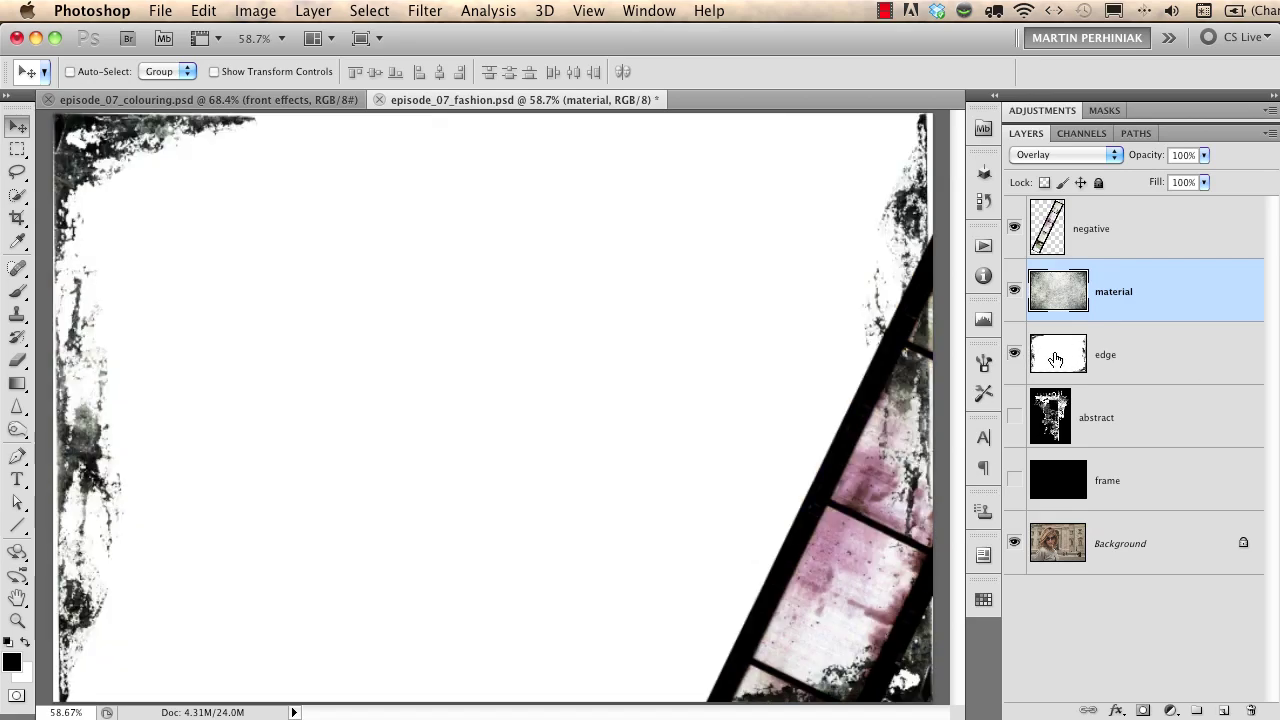
{"action": "left_click", "coordinate": [1136, 355]}
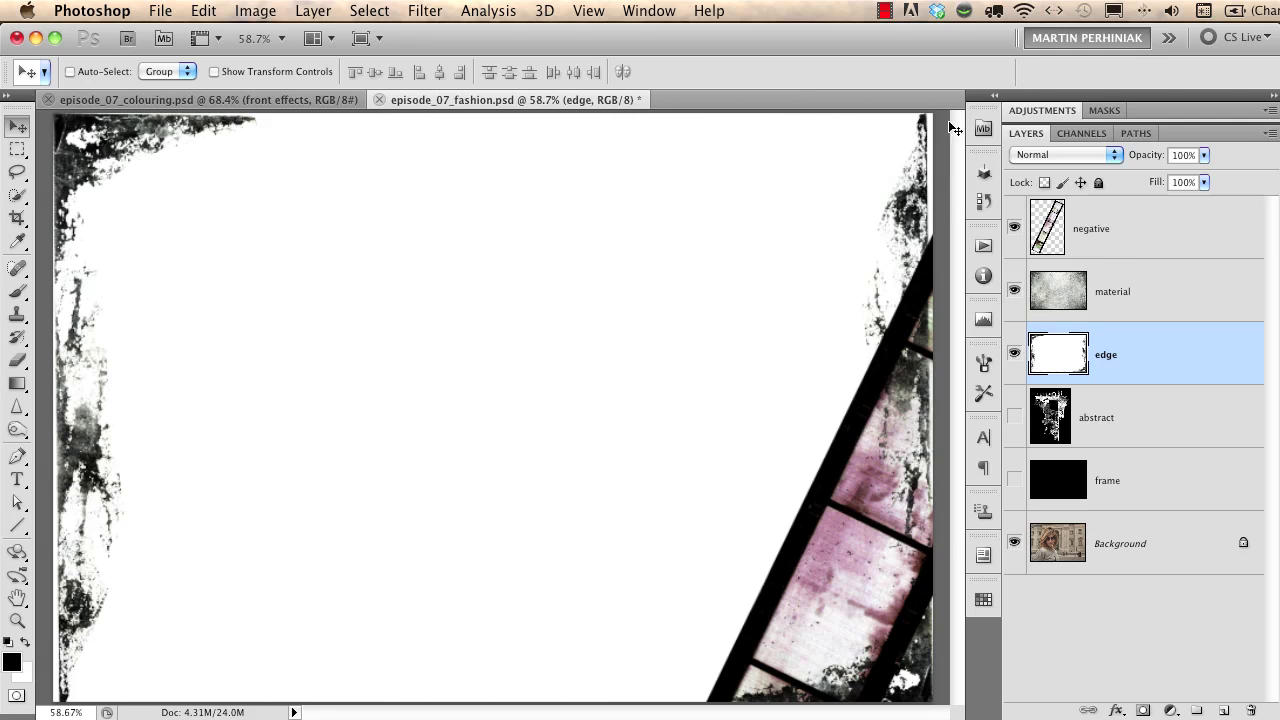
{"action": "left_click", "coordinate": [1071, 154]}
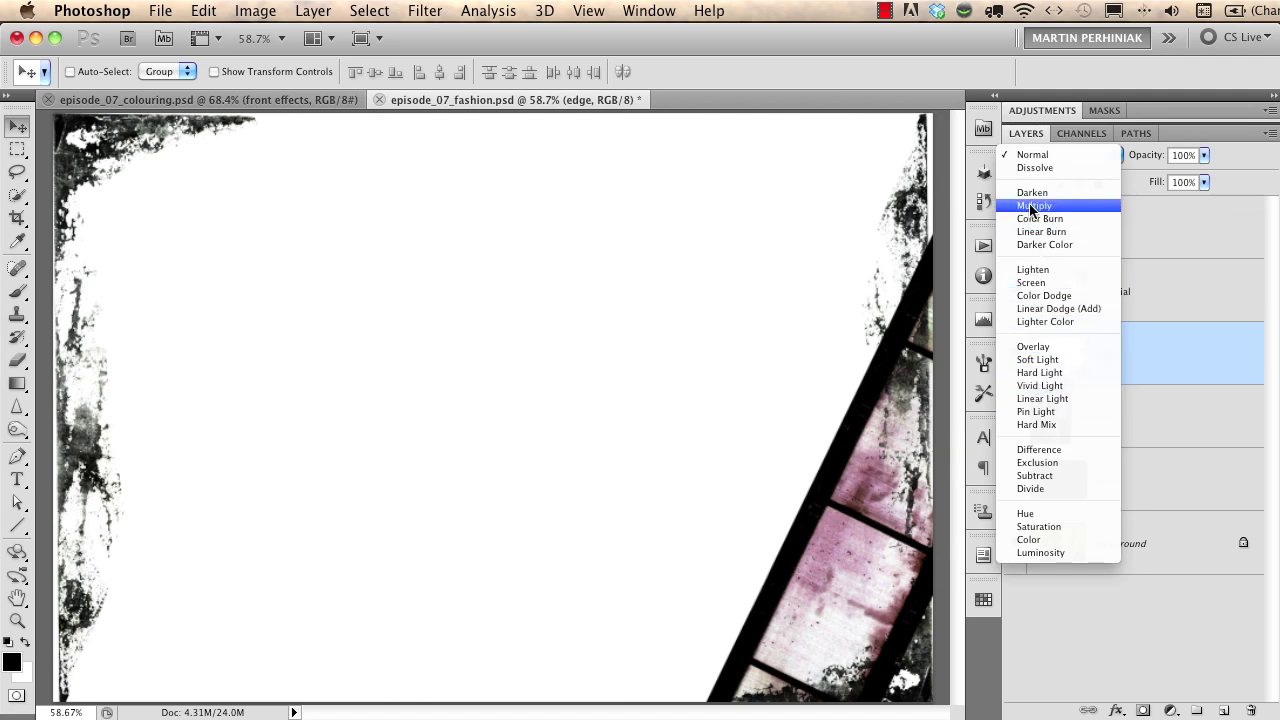
{"action": "left_click", "coordinate": [933, 333]}
{"action": "key", "text": "shift+alt+m"}
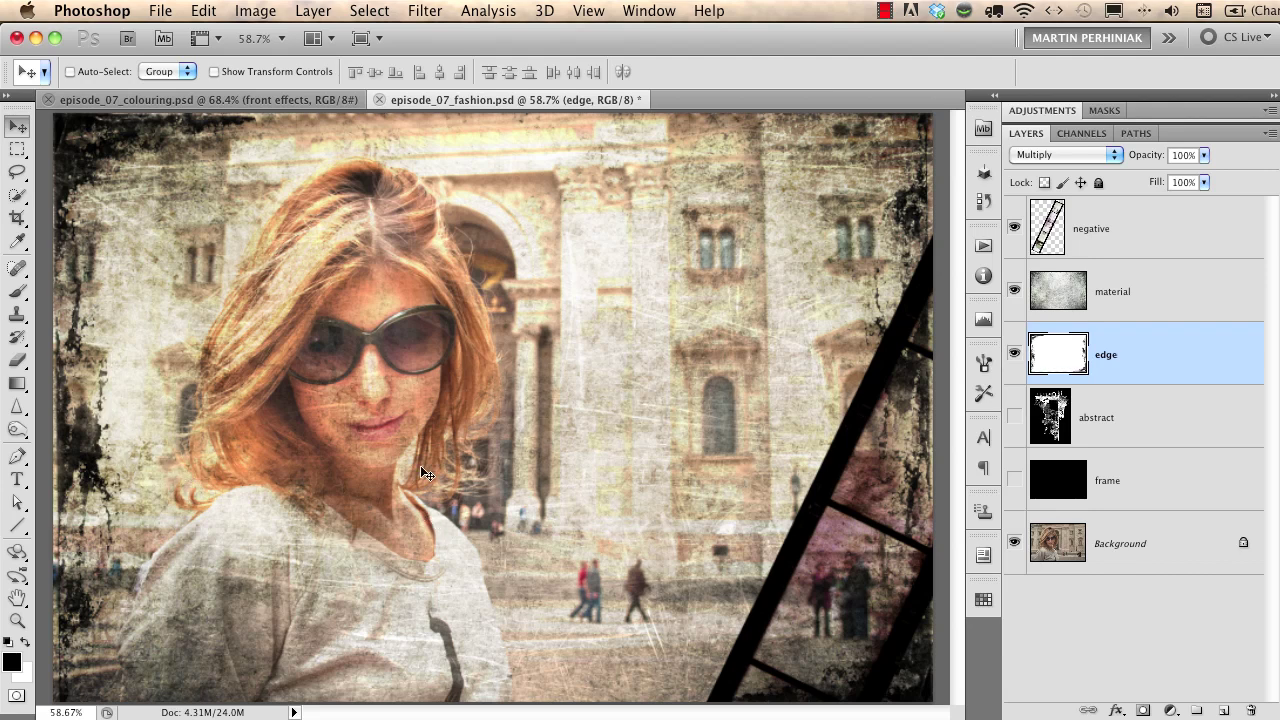
Step: Show the abstract artwork layer and set its blend mode to Screen
{"action": "left_click", "coordinate": [1116, 414]}
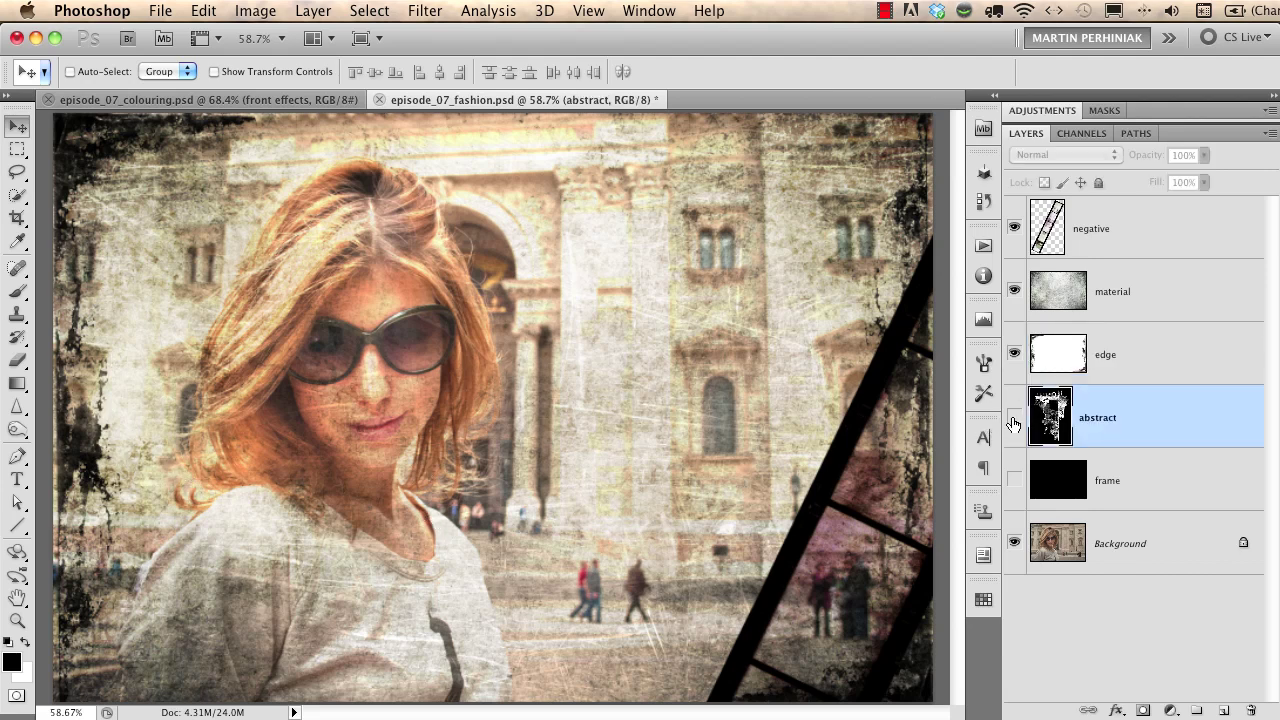
{"action": "left_click", "coordinate": [1013, 424]}
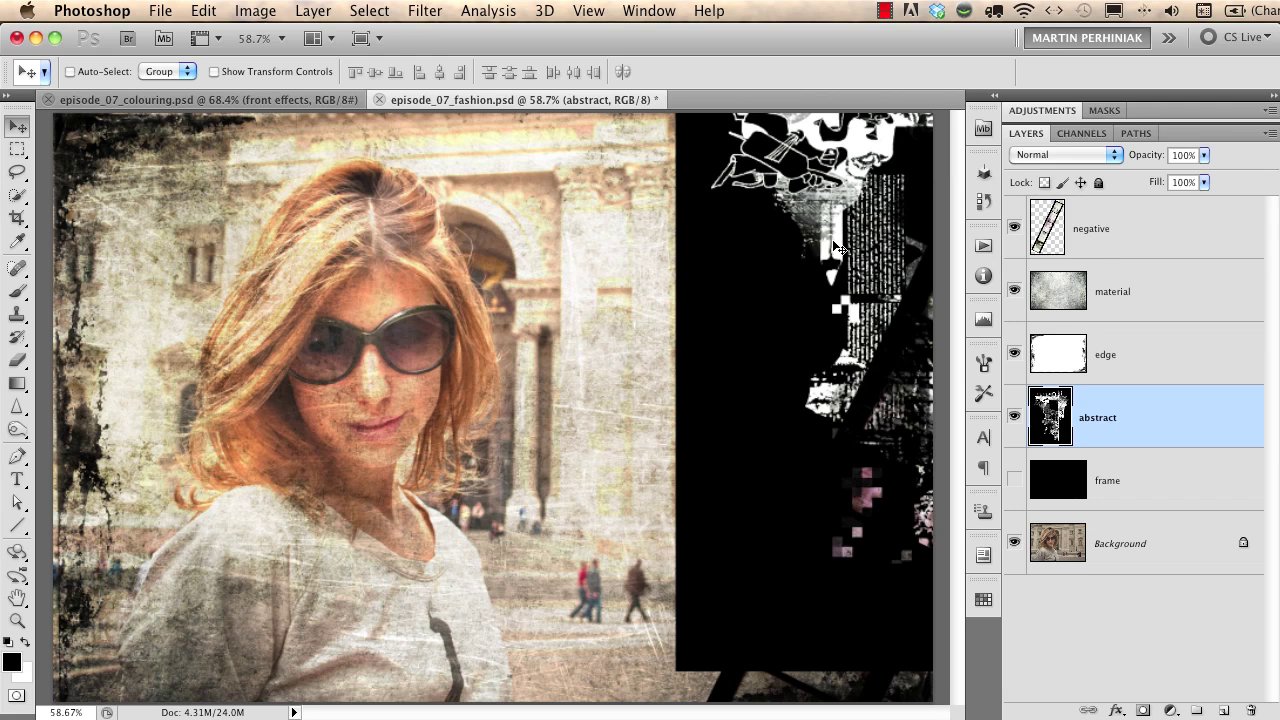
{"action": "left_click", "coordinate": [1104, 152]}
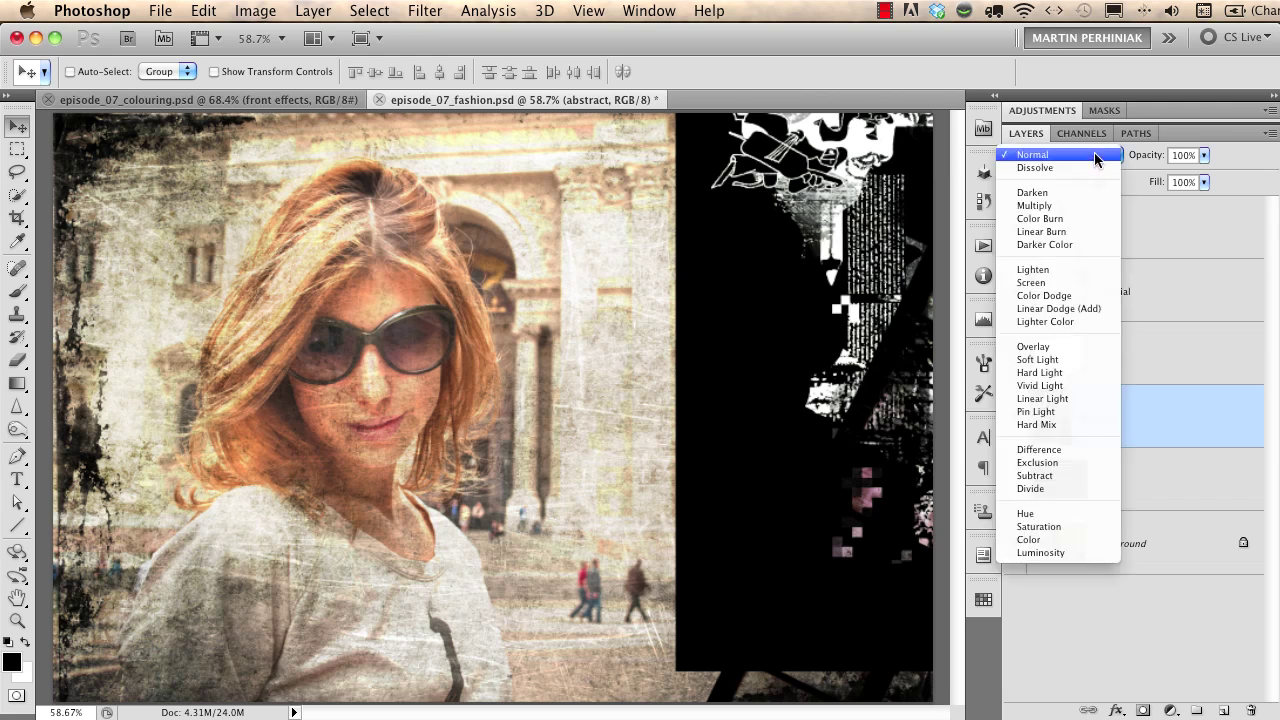
{"action": "left_click", "coordinate": [1064, 283]}
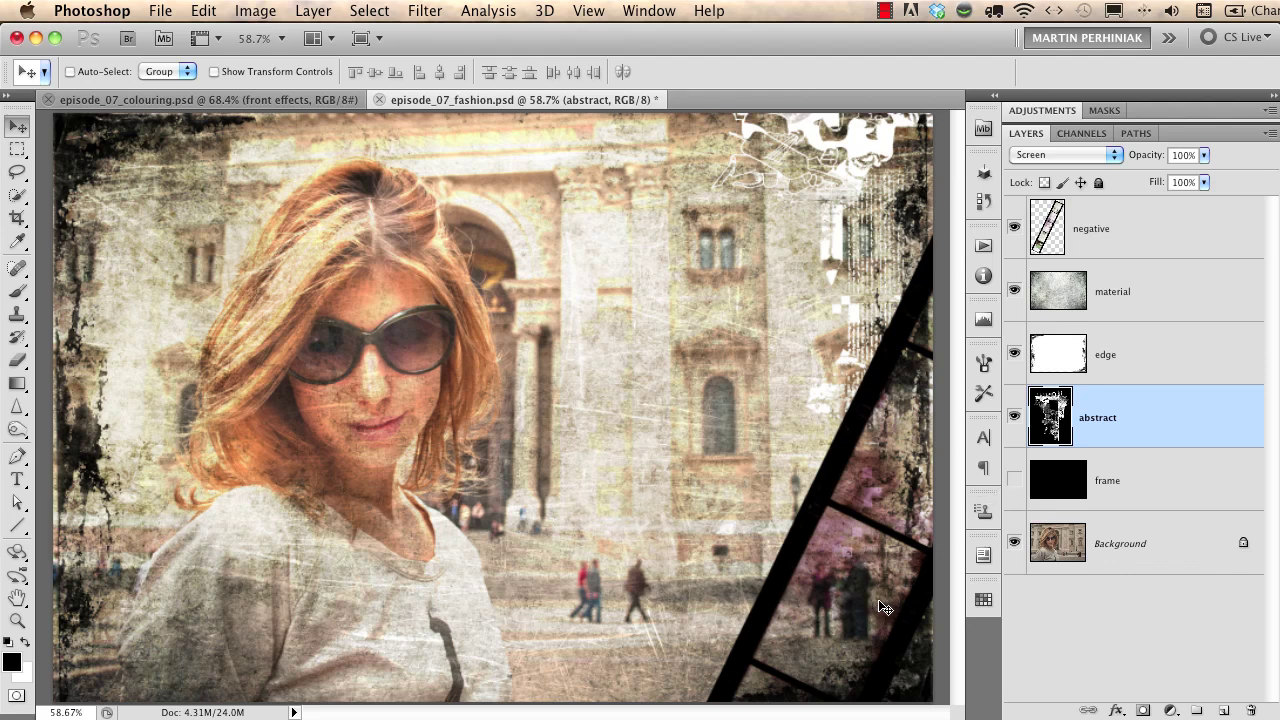
Step: Replace the old frame layer with a new top layer named 'frame' filled solid black
{"action": "left_click", "coordinate": [1118, 484]}
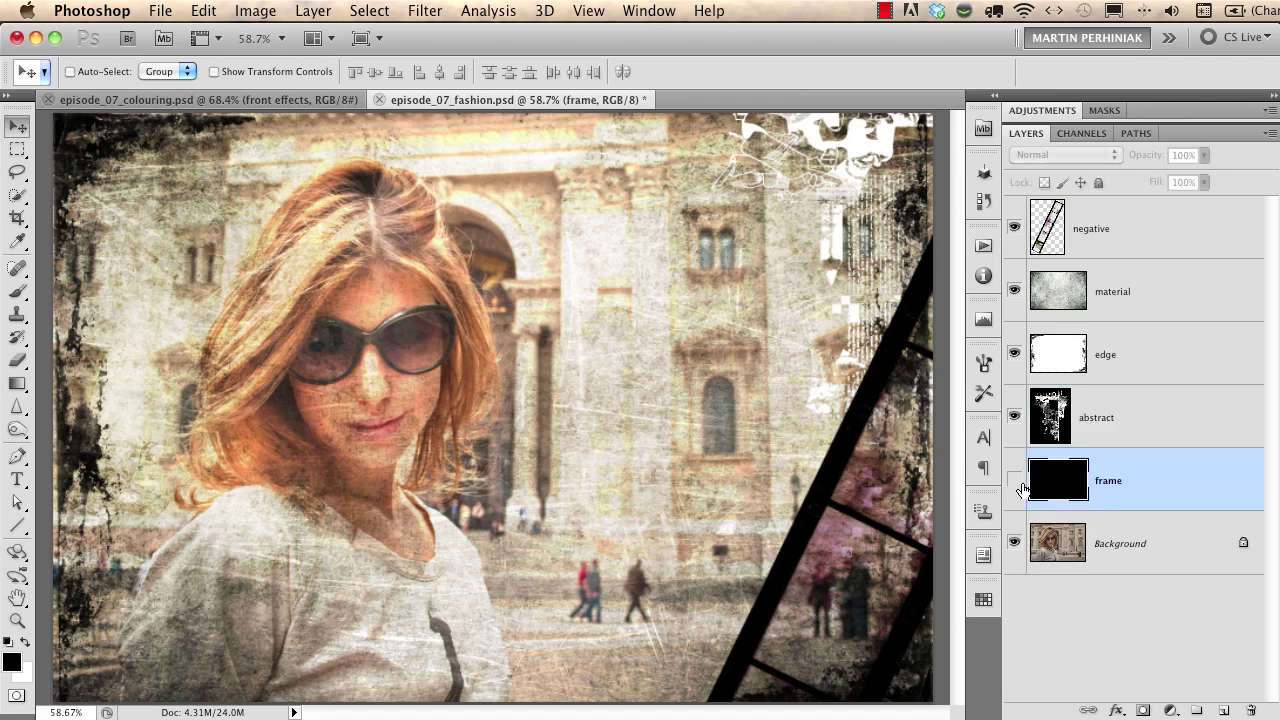
{"action": "key", "text": "Delete"}
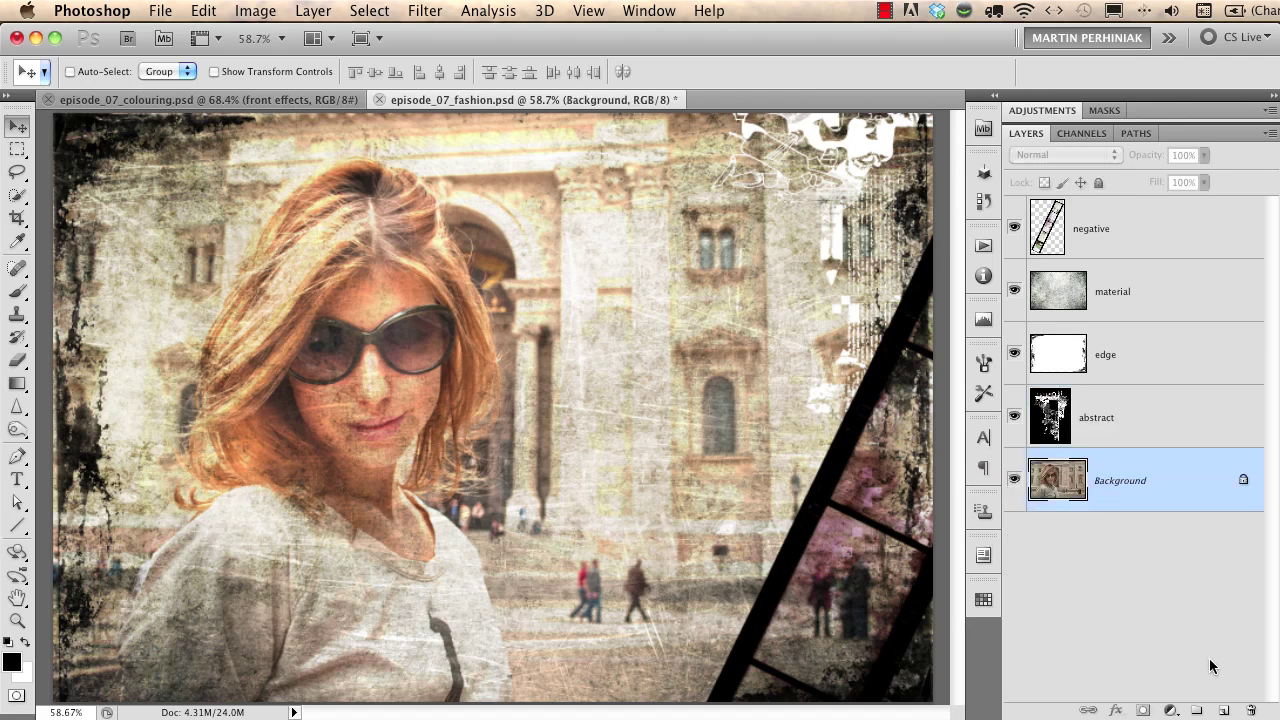
{"action": "left_click", "coordinate": [1224, 712]}
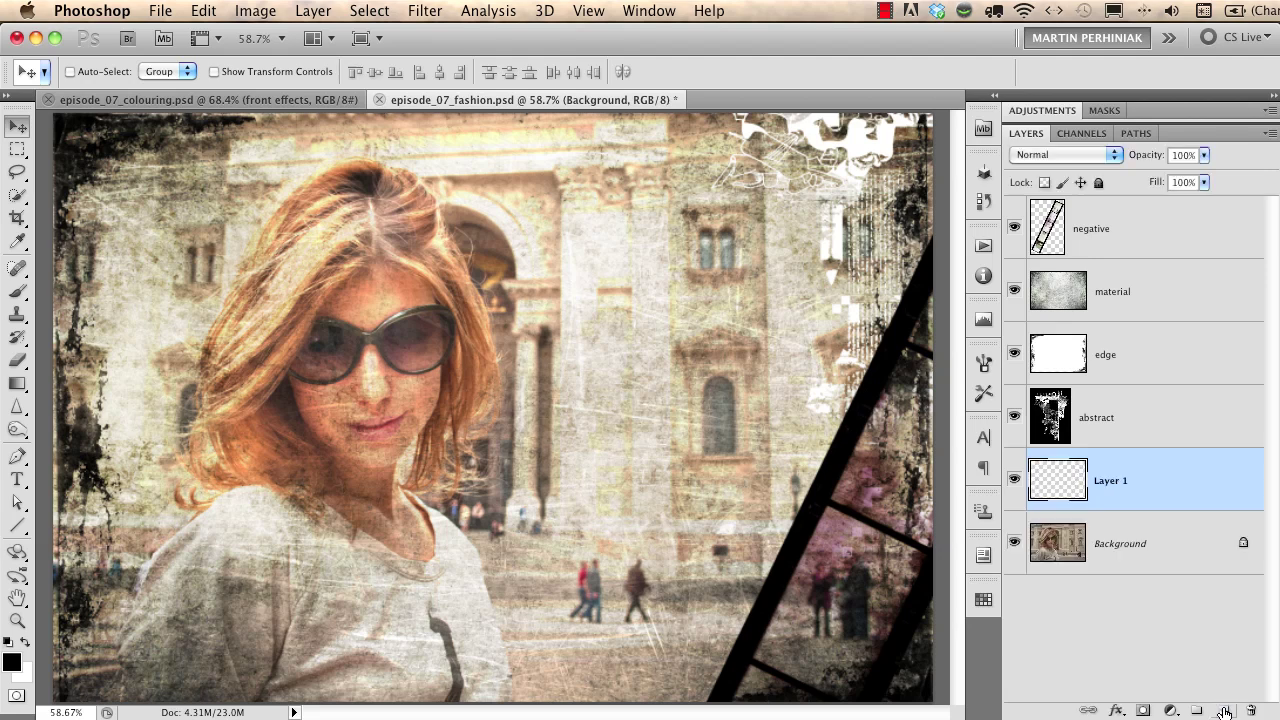
{"action": "left_click_drag", "start_coordinate": [1123, 486], "coordinate": [1118, 228]}
{"action": "double_click", "coordinate": [1112, 229]}
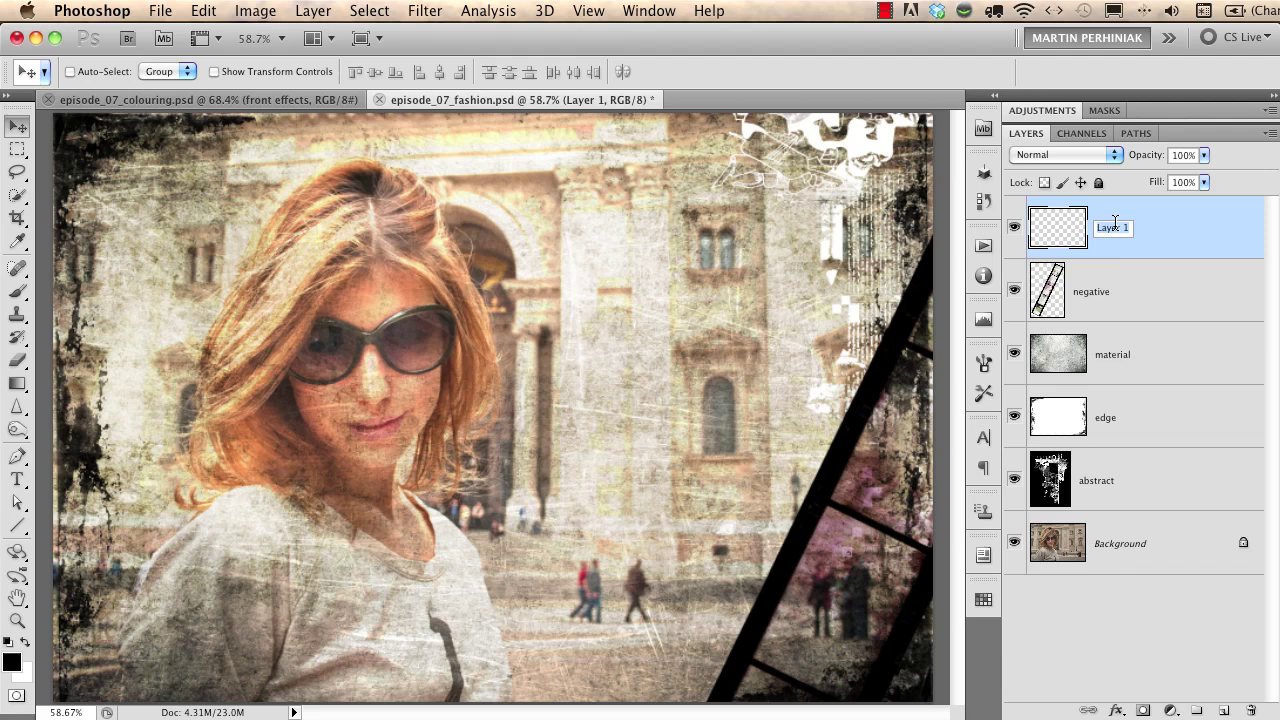
{"action": "type", "text": "fi"}
{"action": "type", "text": "ame"}
{"action": "key", "text": "Return"}
{"action": "key", "text": "alt+BackSpace"}
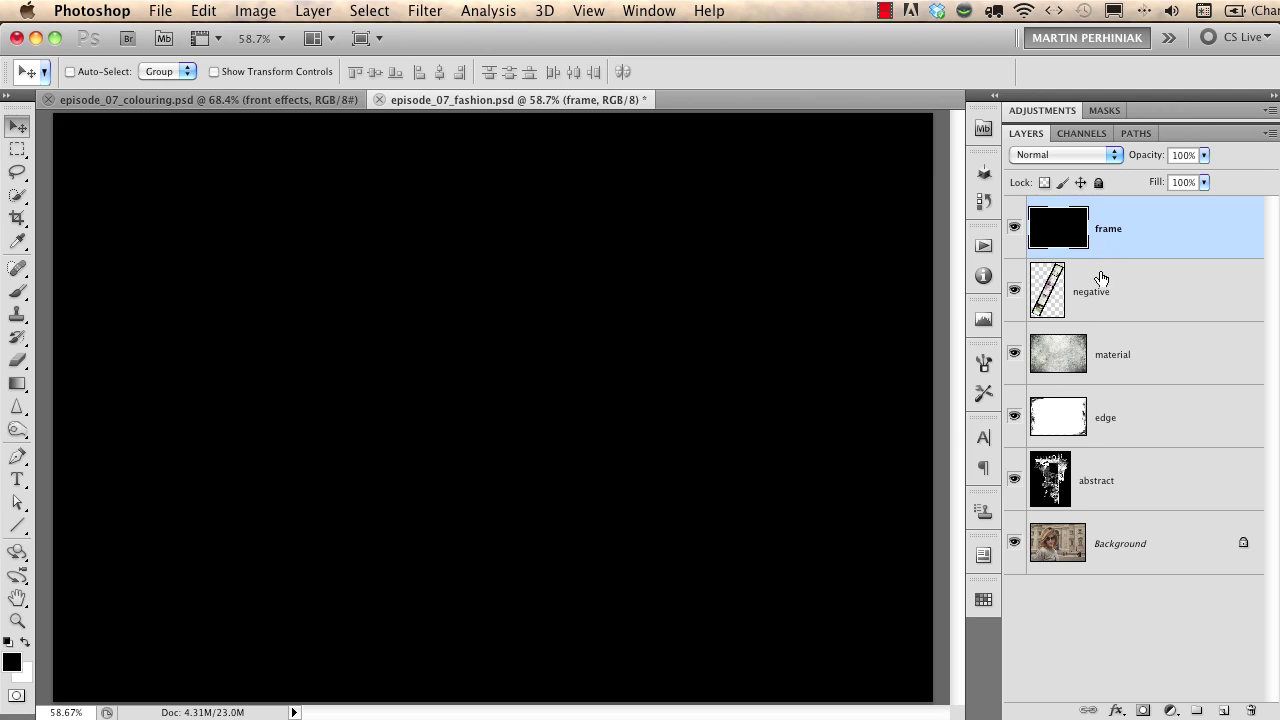
Step: Add a 24 px white Stroke positioned Inside to the frame layer's style
{"action": "double_click", "coordinate": [1168, 230]}
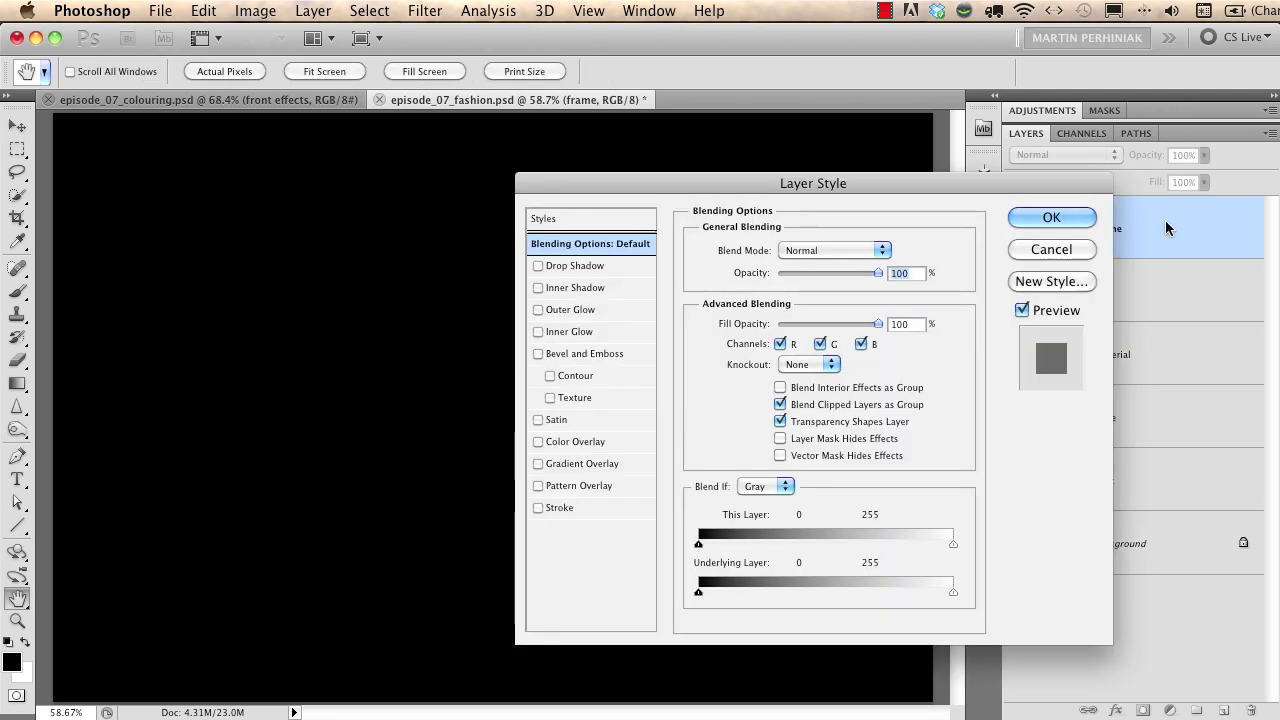
{"action": "left_click", "coordinate": [538, 508]}
{"action": "left_click", "coordinate": [562, 512]}
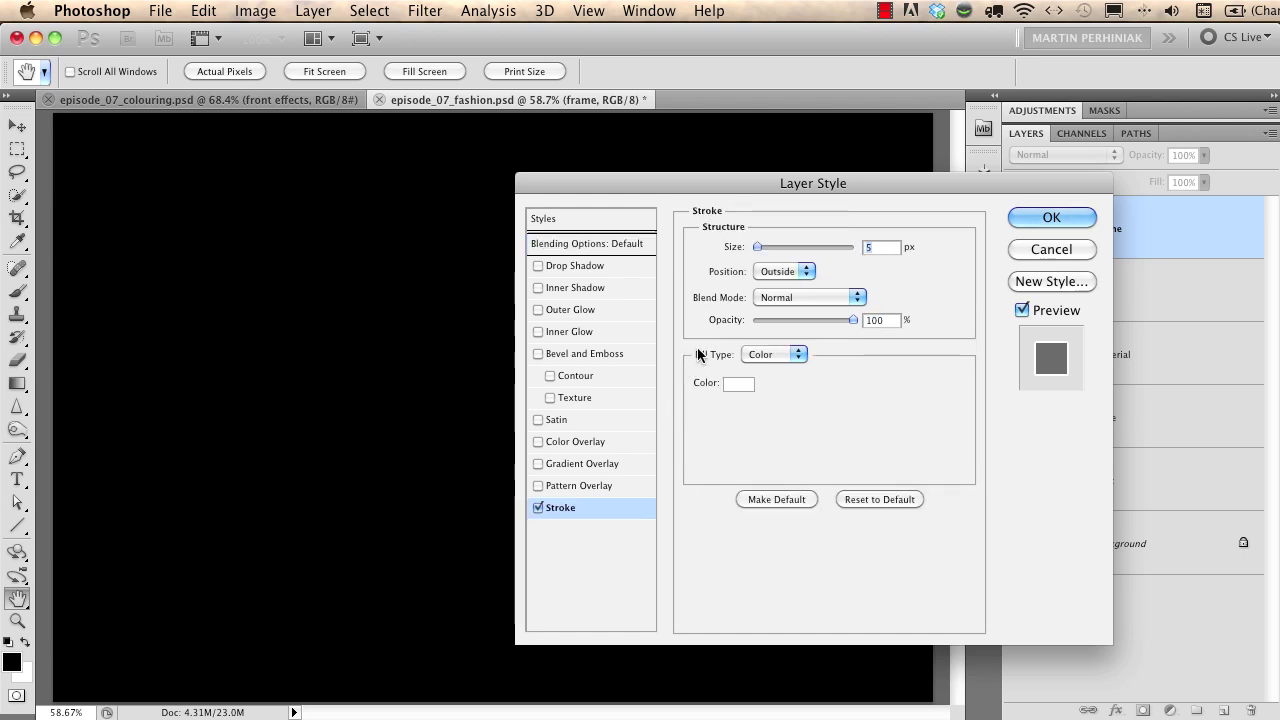
{"action": "left_click", "coordinate": [775, 274]}
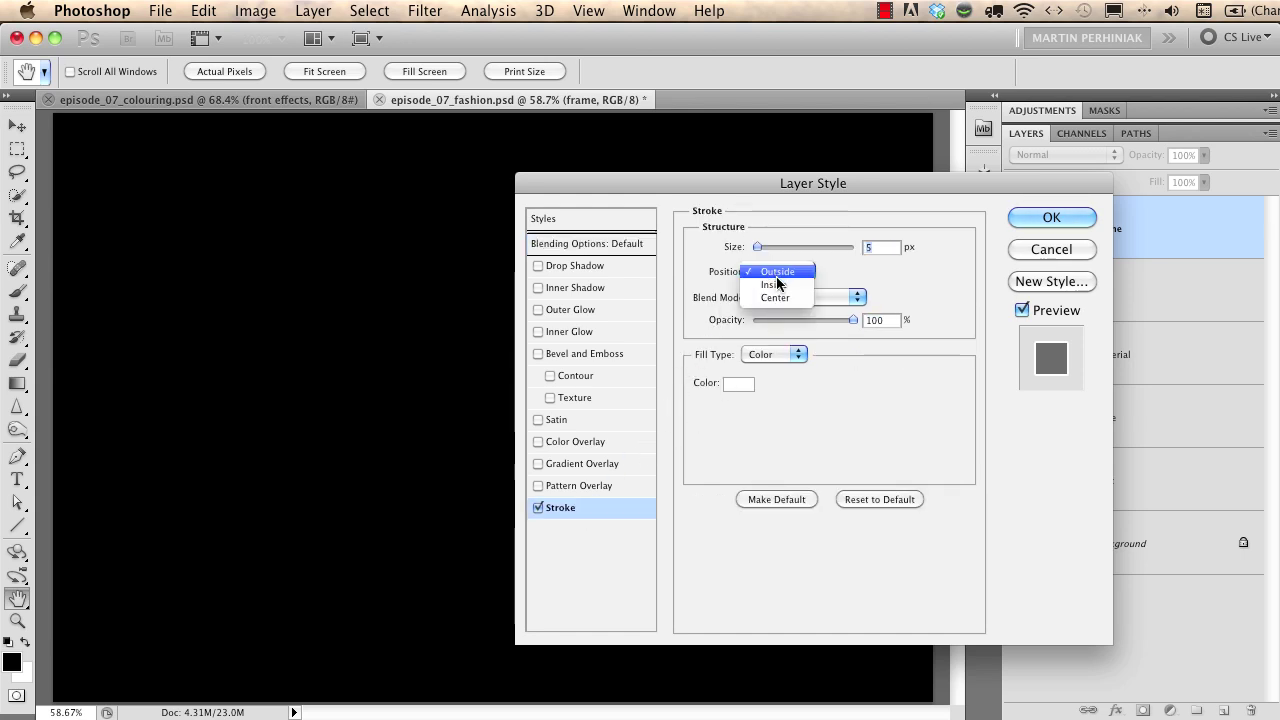
{"action": "left_click", "coordinate": [776, 285]}
{"action": "left_click_drag", "start_coordinate": [757, 246], "coordinate": [767, 249]}
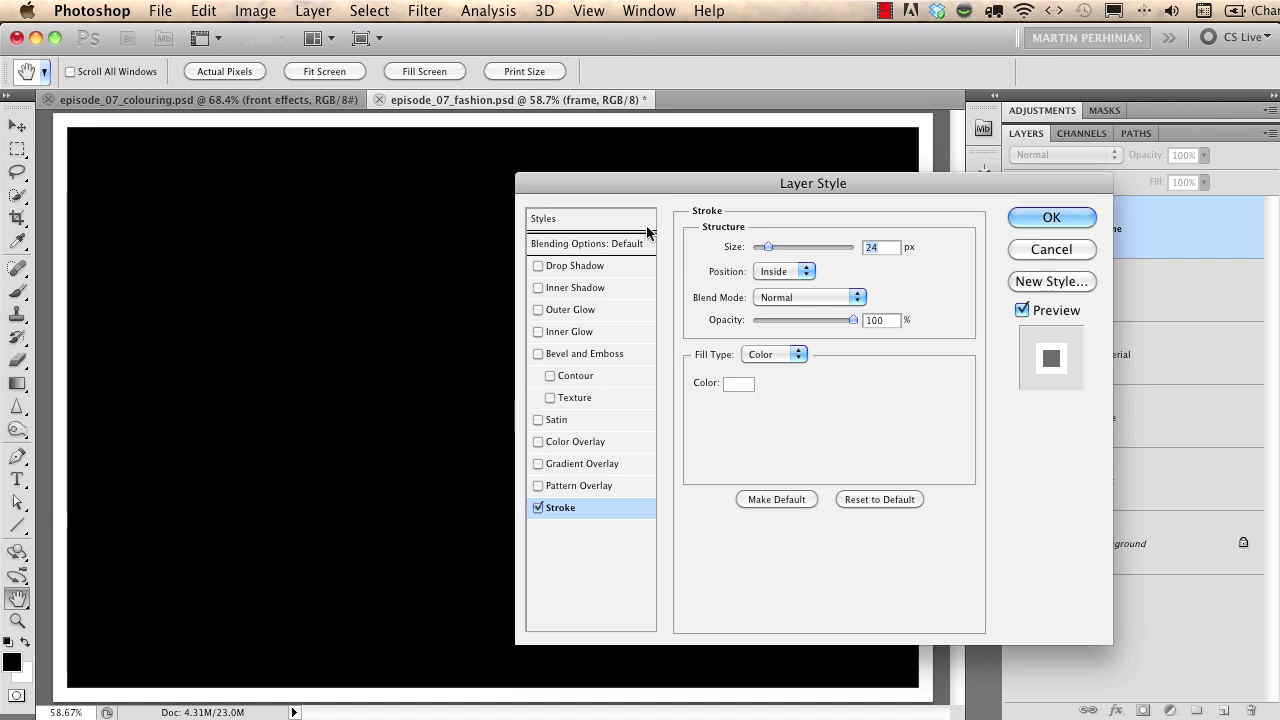
{"action": "left_click", "coordinate": [1056, 218]}
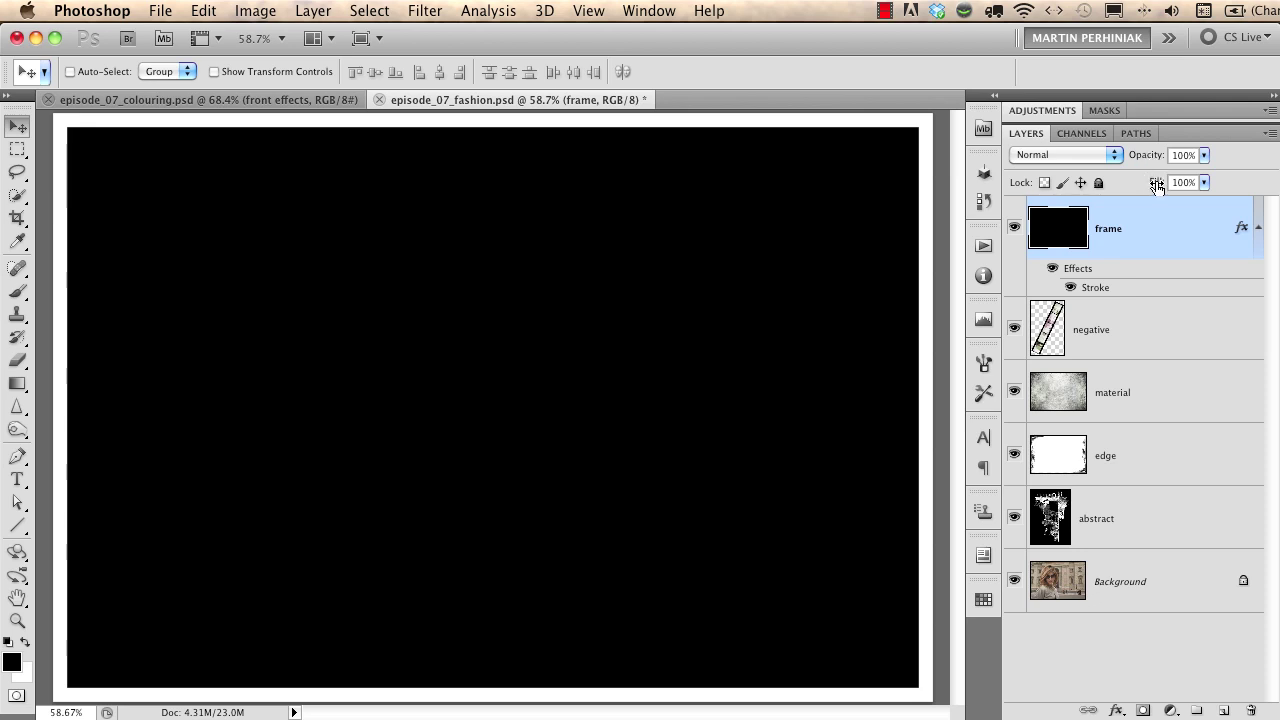
Step: Lower the frame layer's Fill to 0% so only the white stroke border shows
{"action": "left_click_drag", "start_coordinate": [1151, 187], "coordinate": [974, 184]}
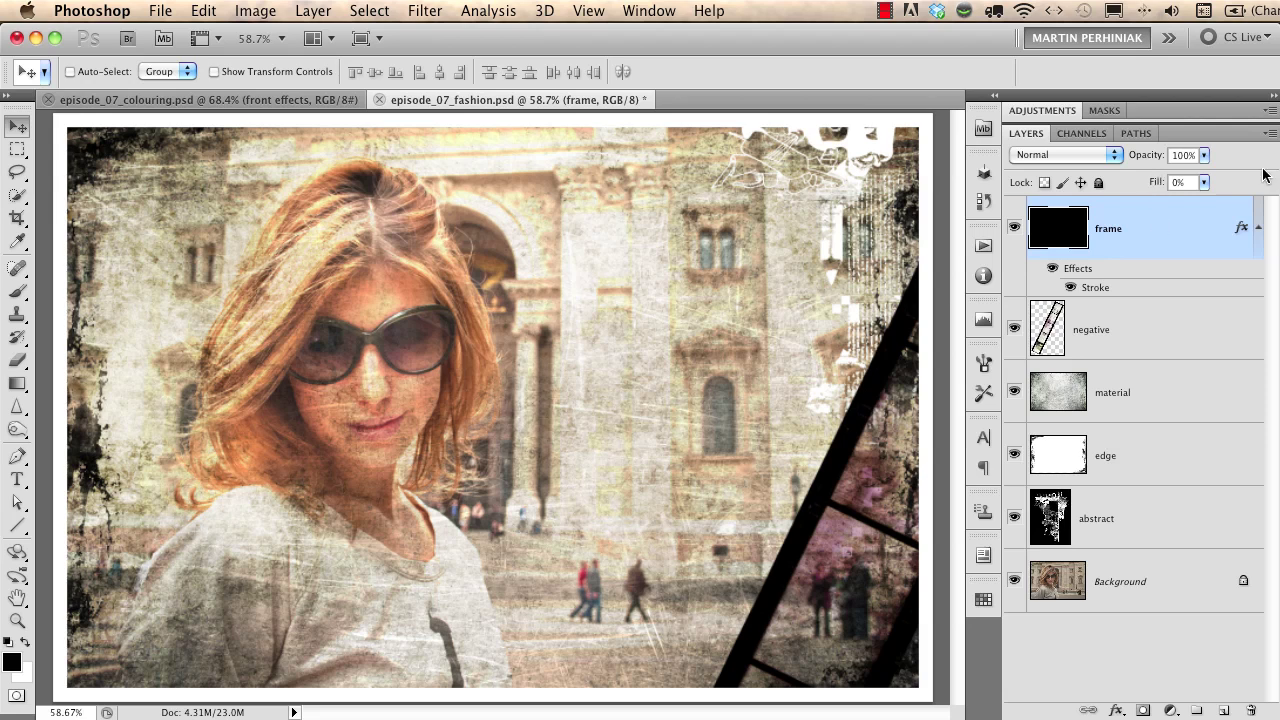
{"action": "left_click", "coordinate": [1111, 154]}
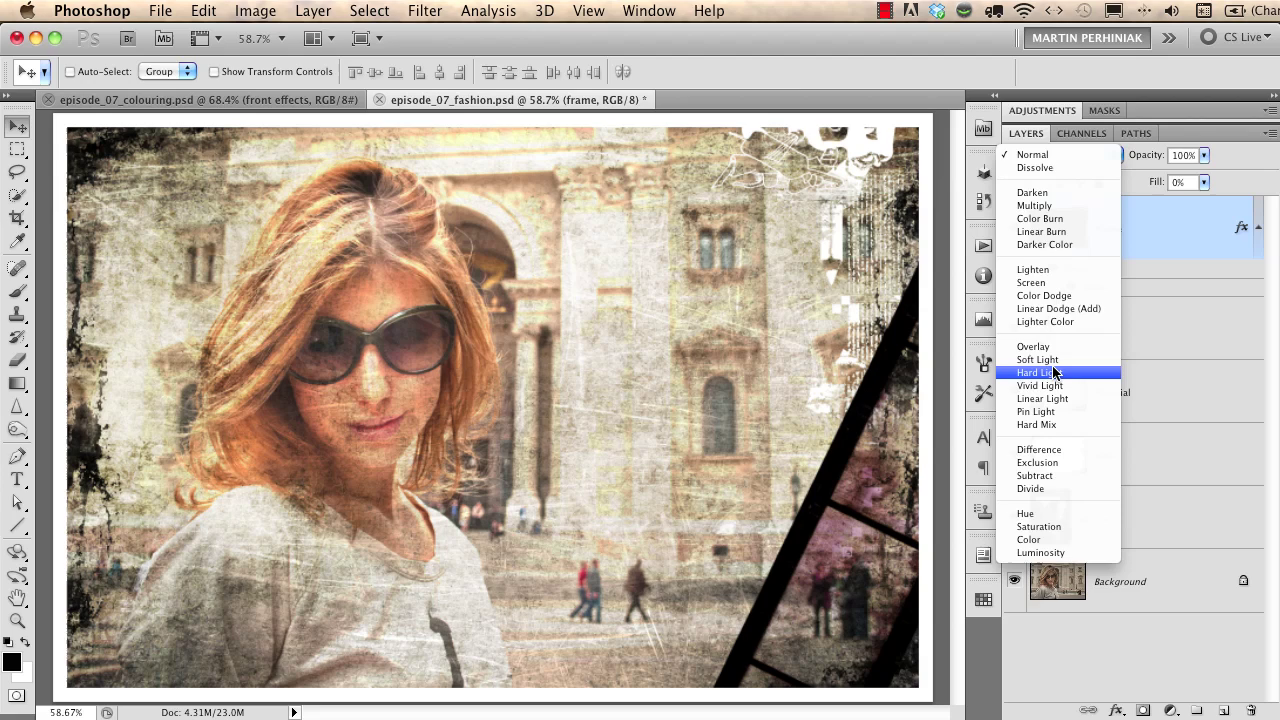
Step: Close episode_07_fashion.psd without saving, keeping its blend mode at Normal
{"action": "left_click", "coordinate": [1179, 212]}
{"action": "key", "text": "super+w"}
{"action": "left_click", "coordinate": [652, 332]}
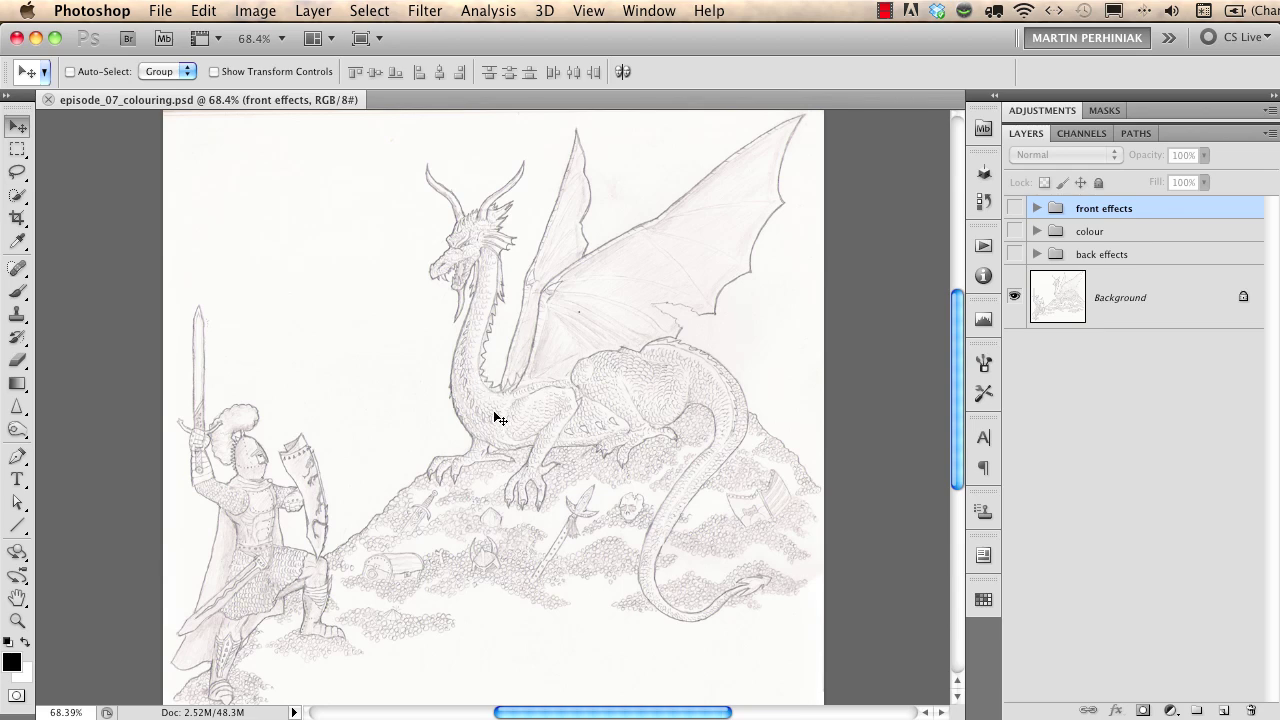
Step: Add an empty layer named 'colouring' above the dragon sketch's Background layer
{"action": "left_click_drag", "start_coordinate": [497, 400], "coordinate": [545, 418]}
{"action": "left_click", "coordinate": [1114, 311]}
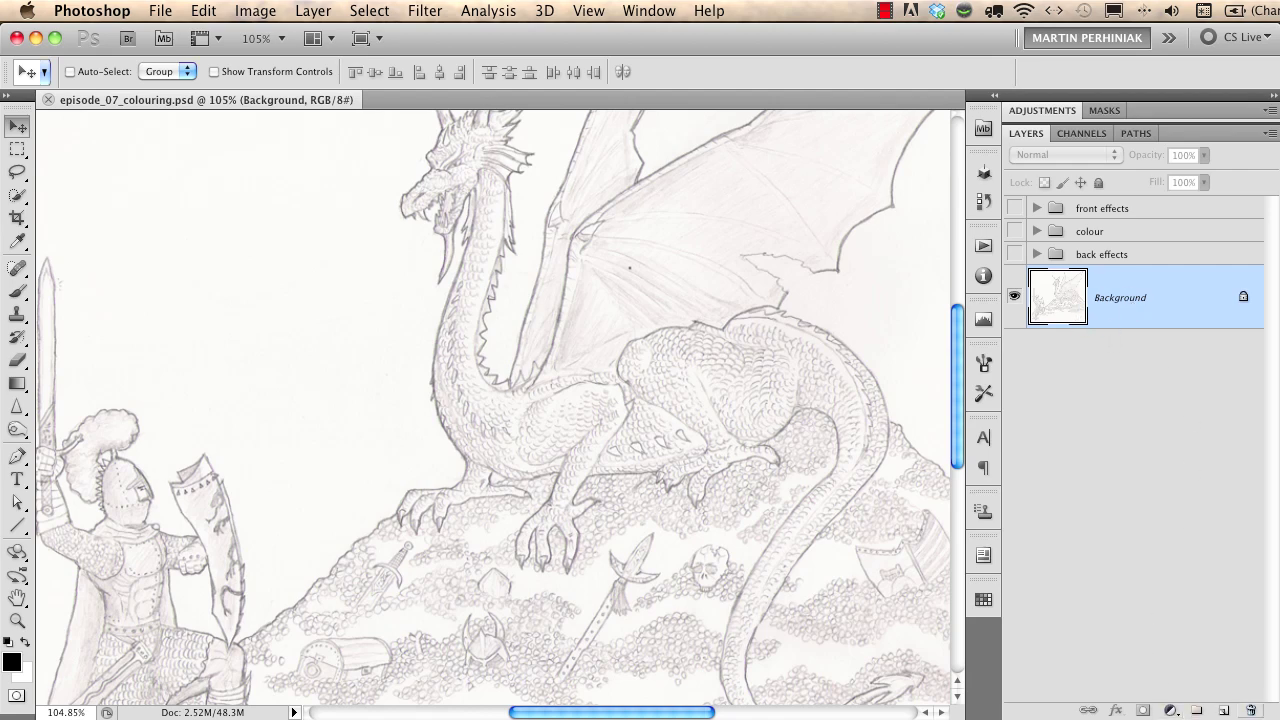
{"action": "left_click", "coordinate": [1222, 710]}
{"action": "double_click", "coordinate": [1108, 297]}
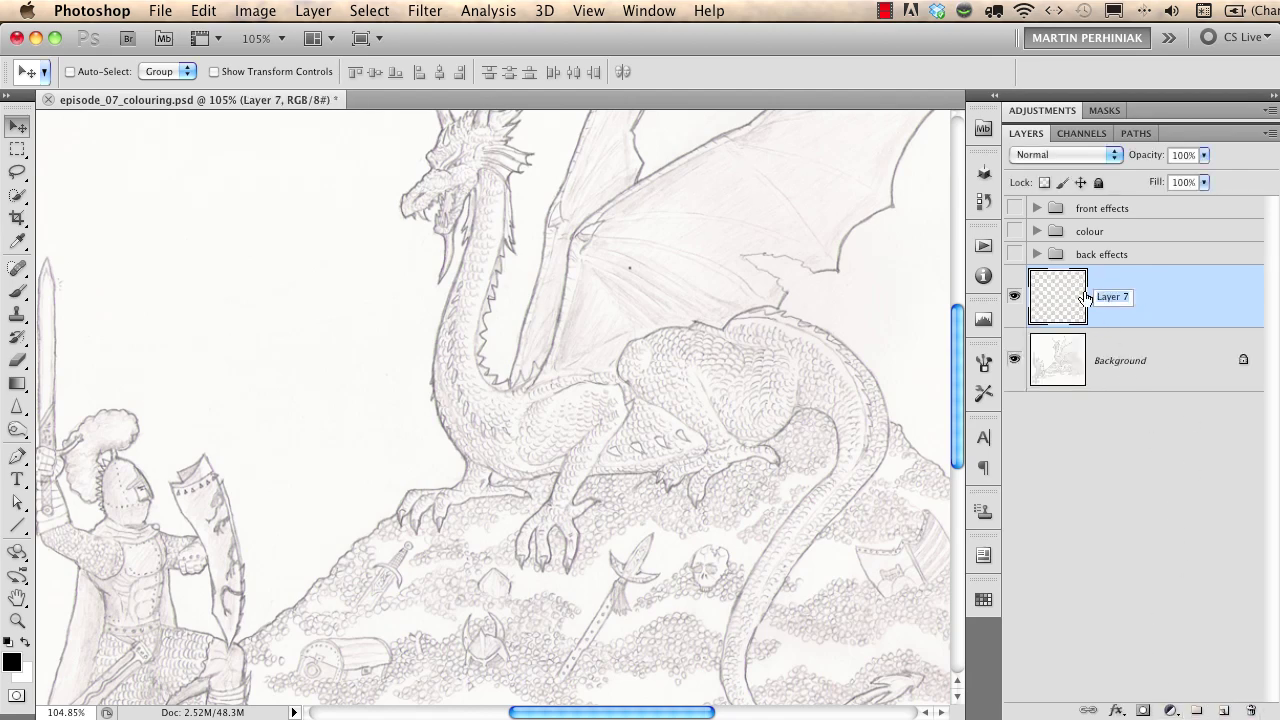
{"action": "type", "text": "colouring"}
{"action": "key", "text": "Return"}
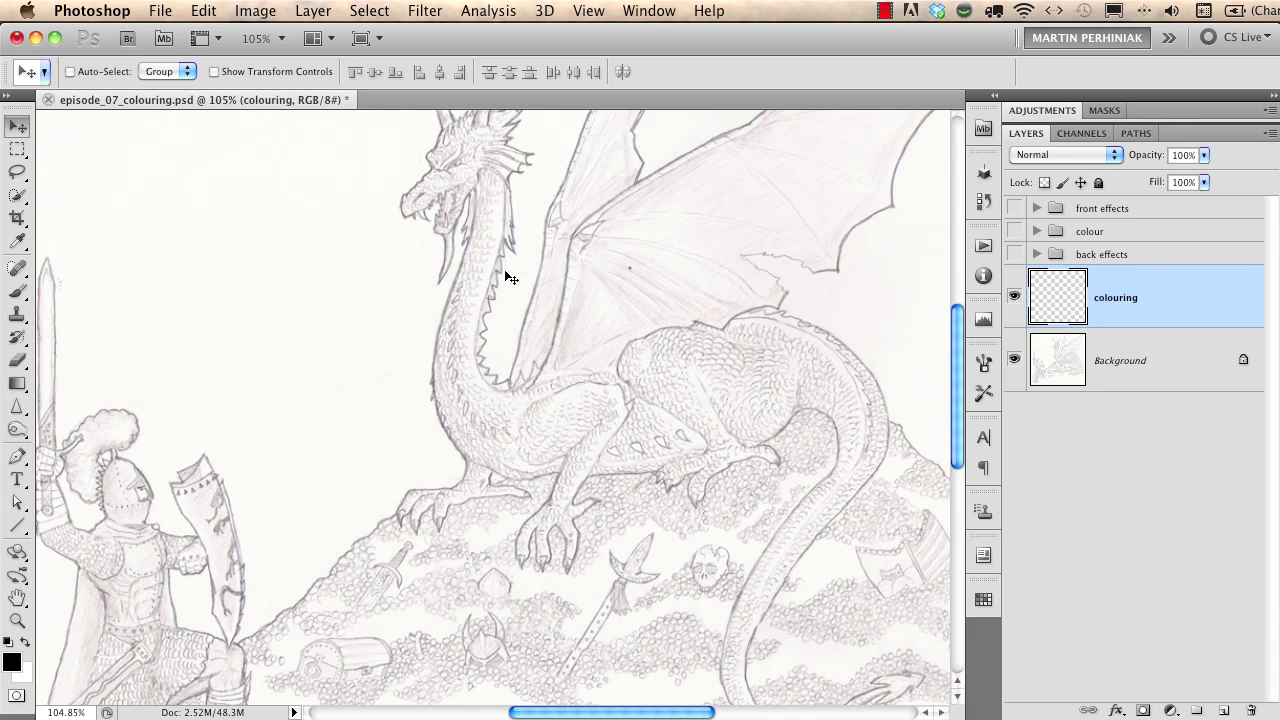
Step: Select the Brush tool and set the foreground colour to light blue 609ae9 (hue 215)
{"action": "left_click", "coordinate": [17, 292]}
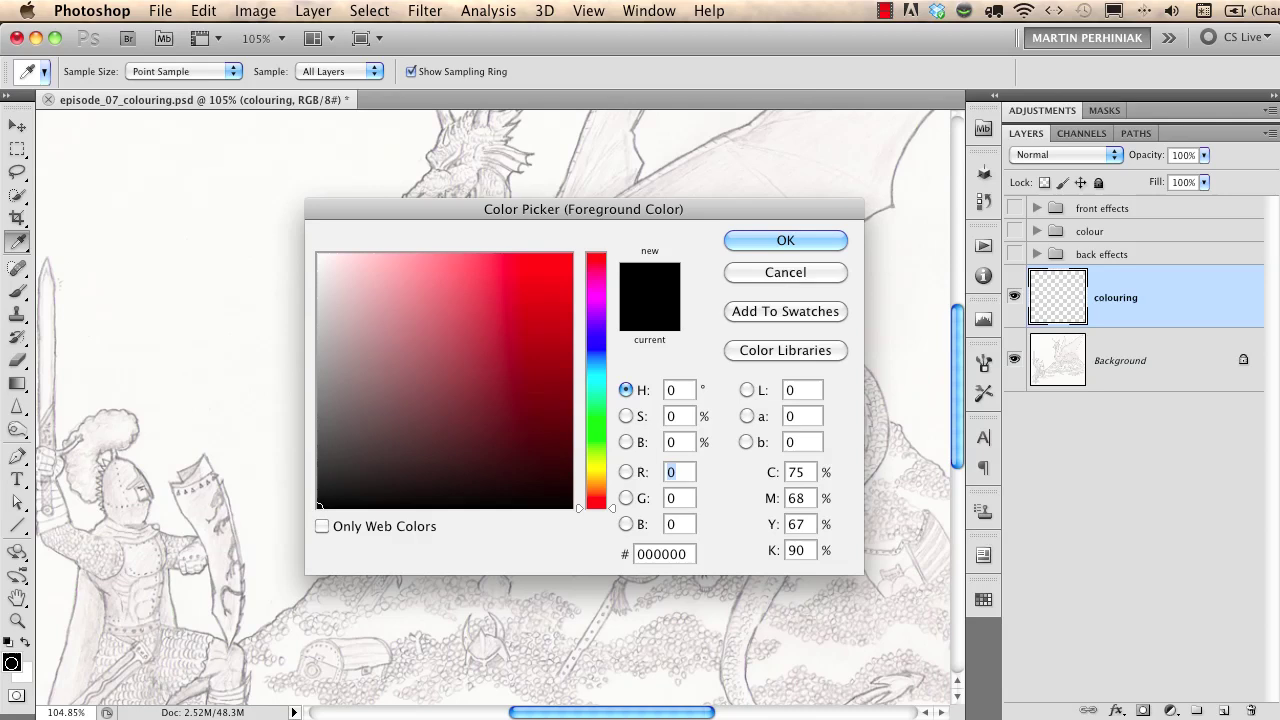
{"action": "left_click", "coordinate": [12, 662]}
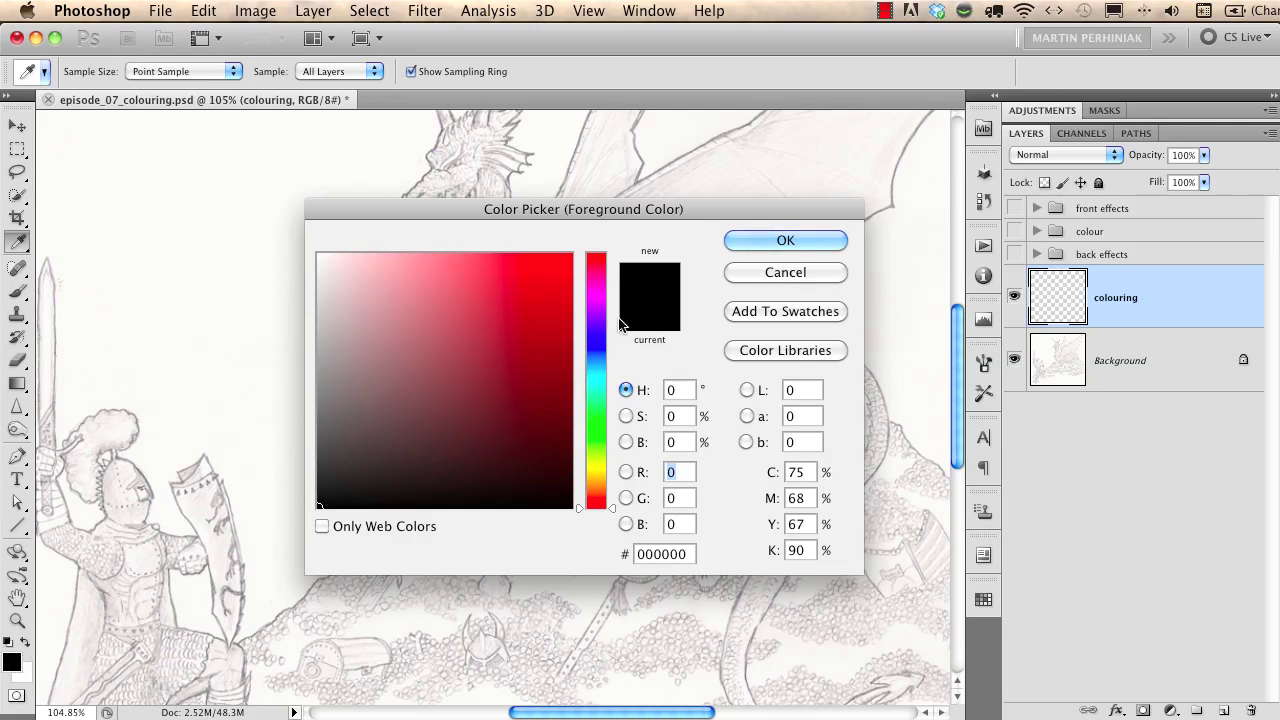
{"action": "left_click", "coordinate": [596, 356]}
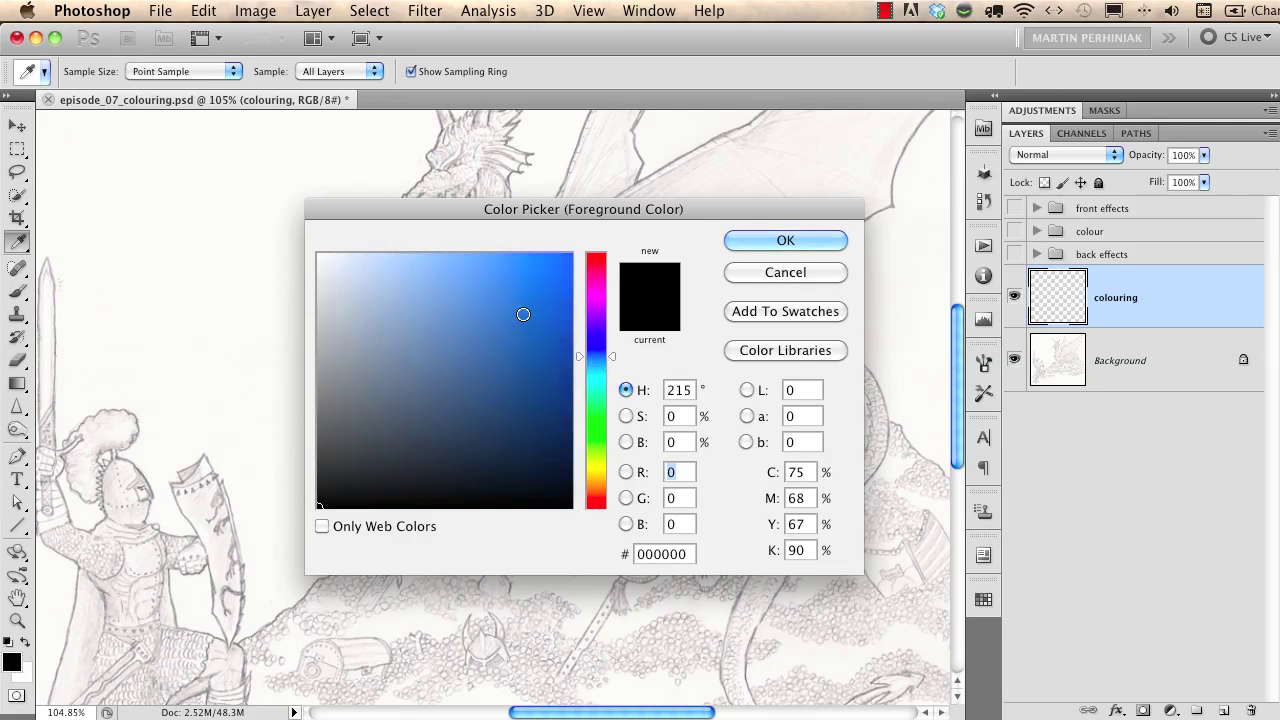
{"action": "left_click_drag", "start_coordinate": [523, 314], "coordinate": [477, 281]}
{"action": "left_click", "coordinate": [786, 242]}
Step: Paint a broad blue stroke over the dragon's neck base and shoulder with the Brush
{"action": "key", "text": "b"}
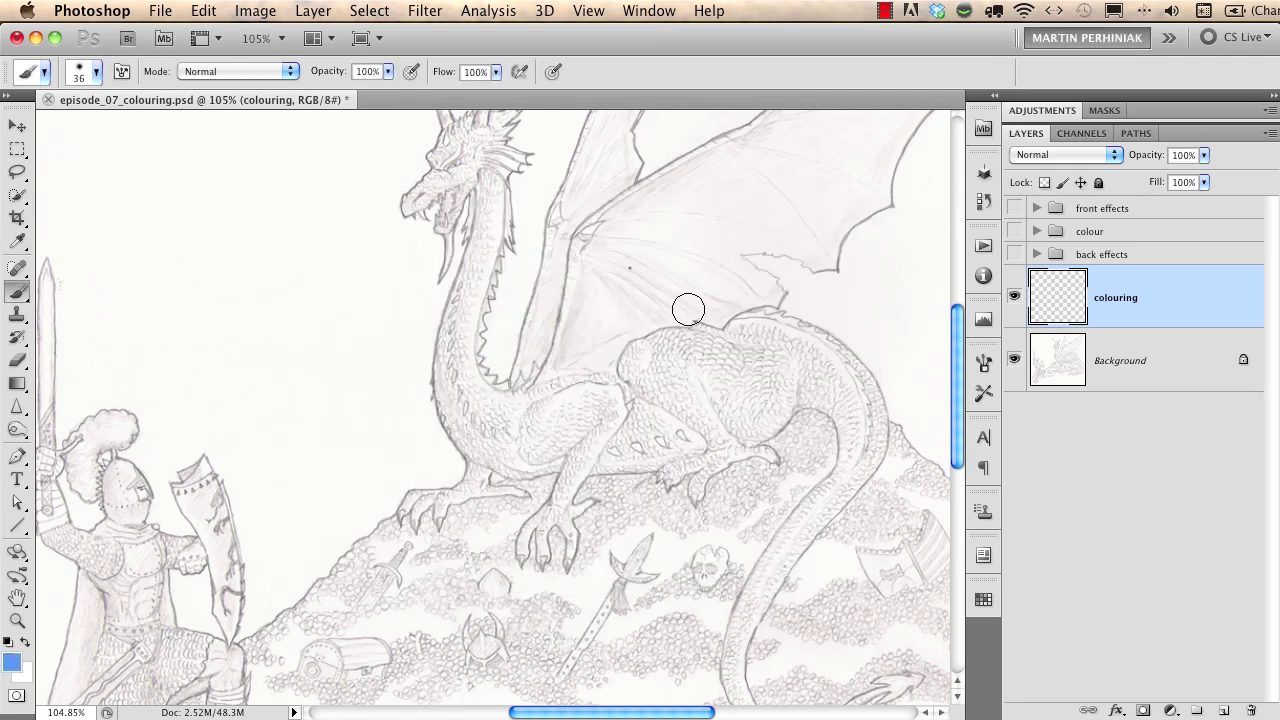
{"action": "mouse_move", "coordinate": [452, 388]}
{"action": "left_mouse_down"}
{"action": "mouse_move", "coordinate": [492, 440]}
{"action": "mouse_move", "coordinate": [474, 437]}
{"action": "mouse_move", "coordinate": [468, 401]}
{"action": "mouse_move", "coordinate": [495, 409]}
{"action": "mouse_move", "coordinate": [460, 417]}
{"action": "mouse_move", "coordinate": [482, 437]}
{"action": "mouse_move", "coordinate": [514, 429]}
{"action": "mouse_move", "coordinate": [505, 441]}
{"action": "mouse_move", "coordinate": [524, 453]}
{"action": "mouse_move", "coordinate": [572, 448]}
{"action": "mouse_move", "coordinate": [586, 427]}
{"action": "mouse_move", "coordinate": [508, 403]}
{"action": "left_mouse_up"}
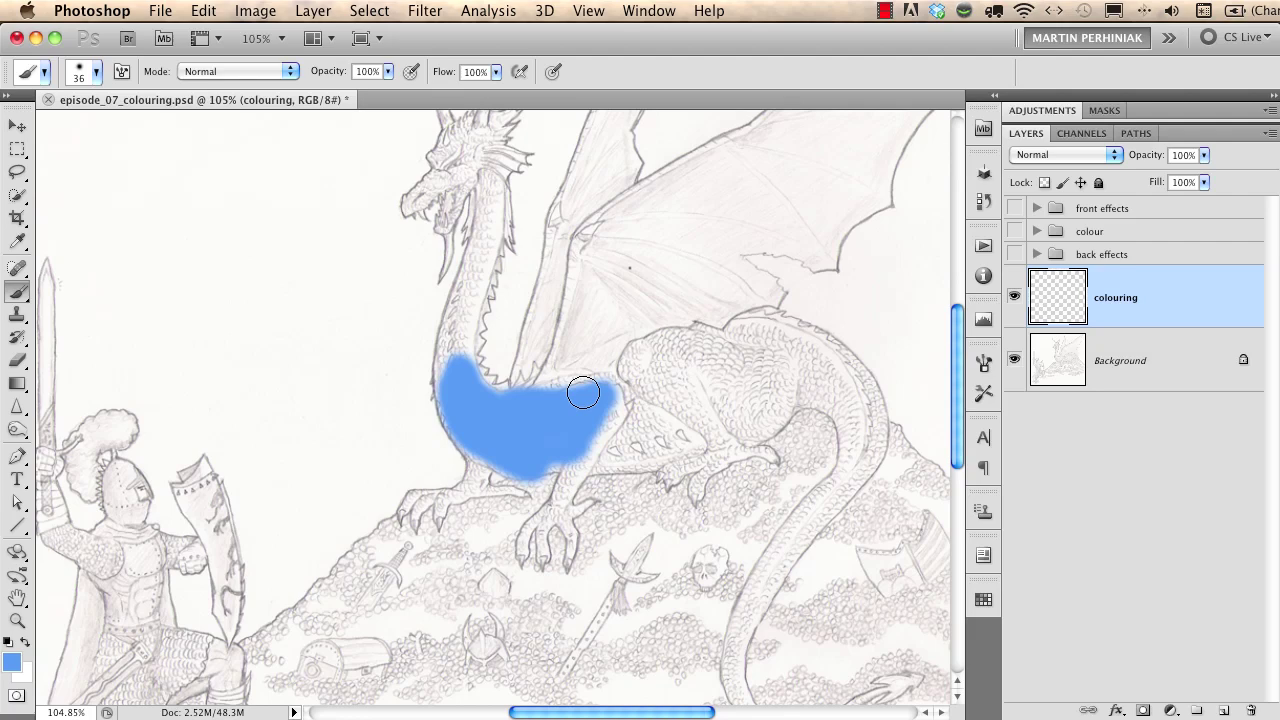
{"action": "mouse_move", "coordinate": [583, 393]}
{"action": "left_mouse_down"}
{"action": "mouse_move", "coordinate": [624, 417]}
{"action": "mouse_move", "coordinate": [629, 378]}
{"action": "mouse_move", "coordinate": [685, 347]}
{"action": "mouse_move", "coordinate": [631, 381]}
{"action": "mouse_move", "coordinate": [690, 380]}
{"action": "mouse_move", "coordinate": [695, 397]}
{"action": "mouse_move", "coordinate": [709, 363]}
{"action": "left_mouse_up"}
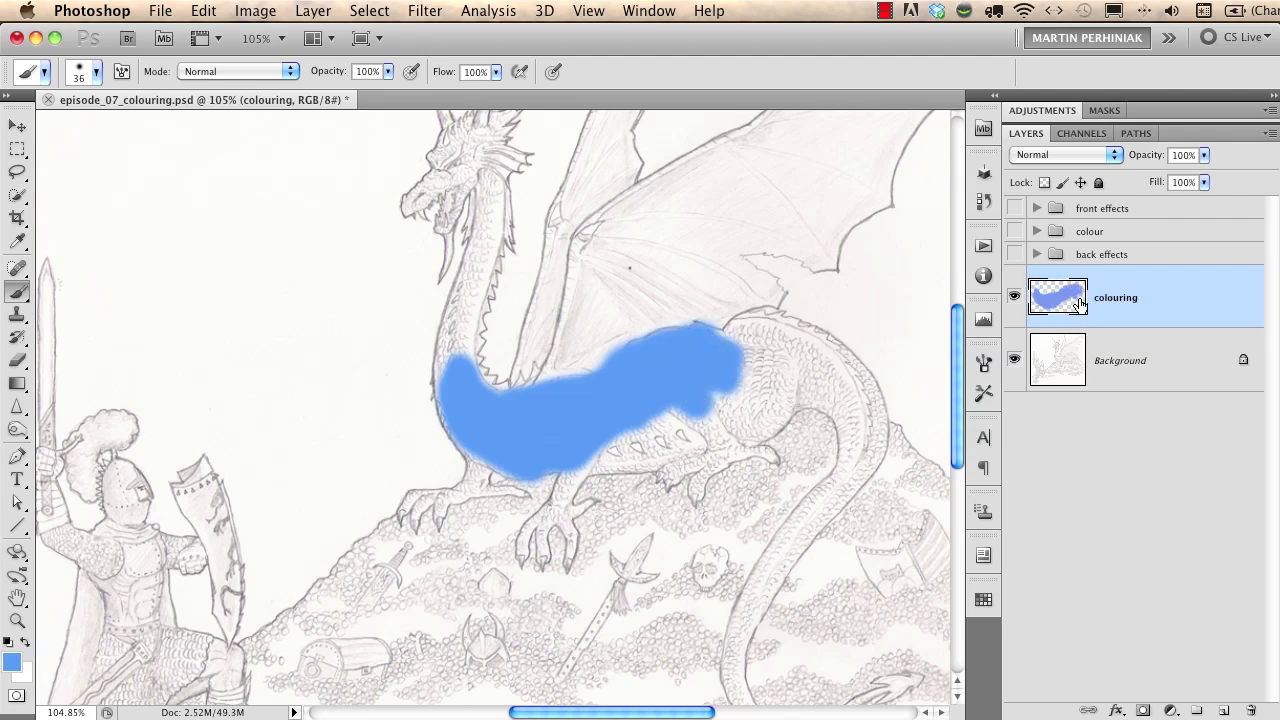
Step: Set the colouring layer's blend mode to Multiply, inspect it zoomed in, then fit to screen
{"action": "left_click", "coordinate": [1112, 155]}
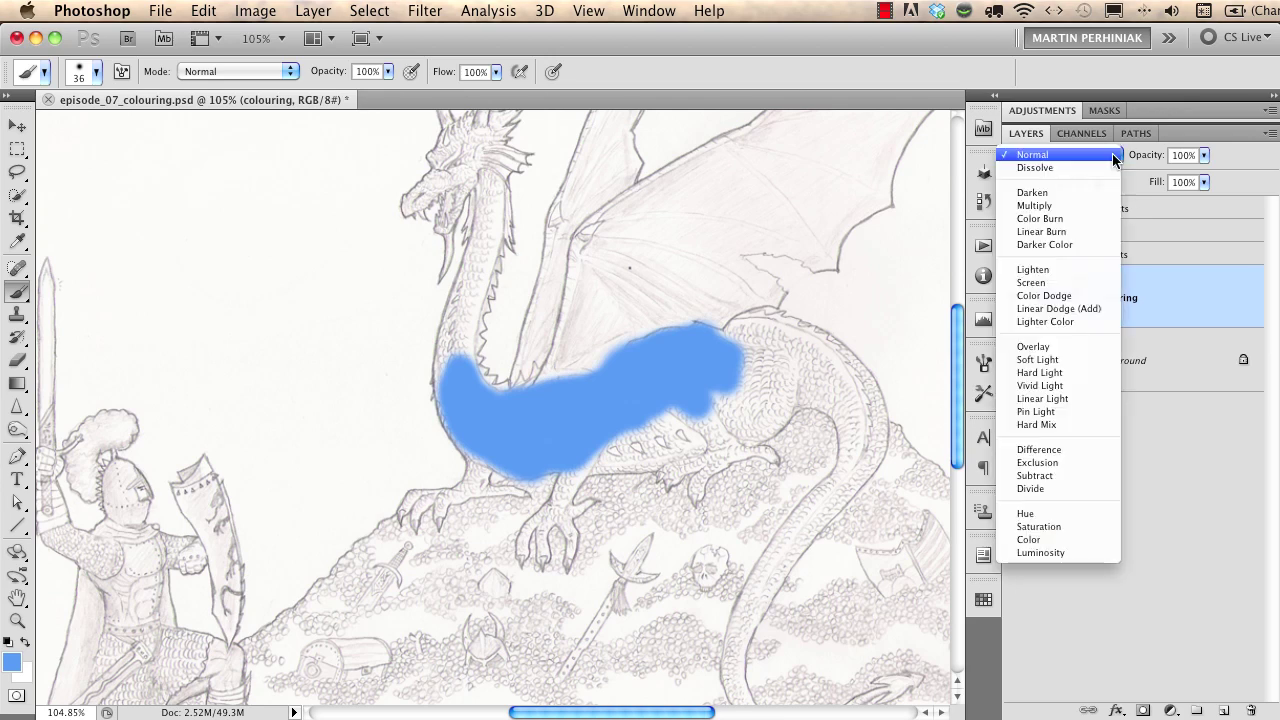
{"action": "left_click", "coordinate": [1075, 205]}
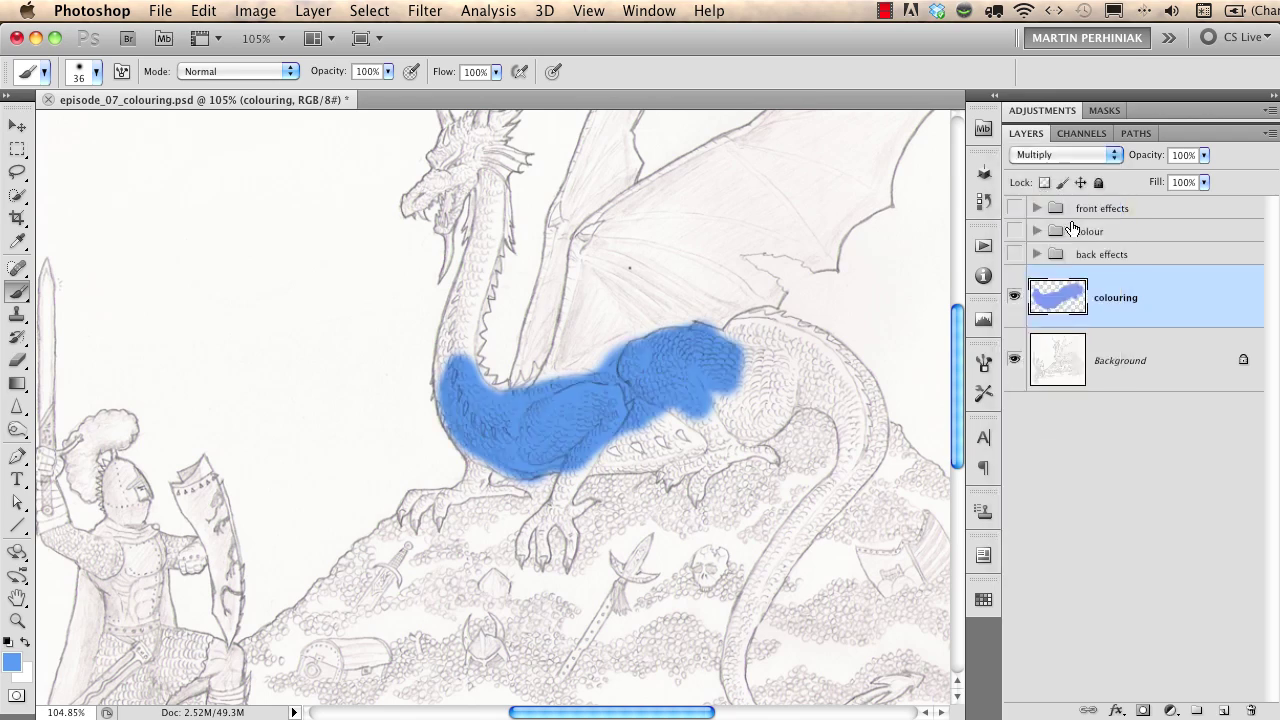
{"action": "mouse_move", "coordinate": [617, 386]}
{"action": "left_mouse_down"}
{"action": "mouse_move", "coordinate": [737, 437]}
{"action": "mouse_move", "coordinate": [803, 420]}
{"action": "mouse_move", "coordinate": [814, 391]}
{"action": "mouse_move", "coordinate": [817, 430]}
{"action": "mouse_move", "coordinate": [843, 434]}
{"action": "mouse_move", "coordinate": [812, 440]}
{"action": "left_mouse_up"}
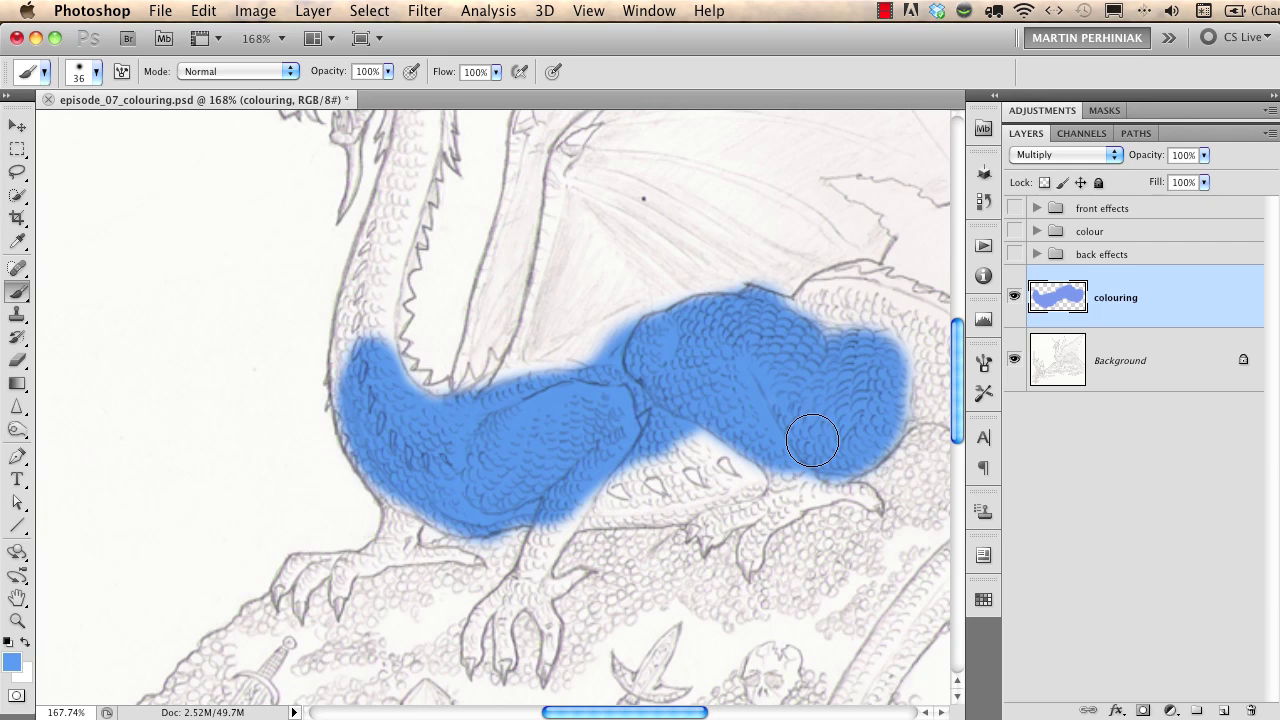
{"action": "key", "text": "super+0"}
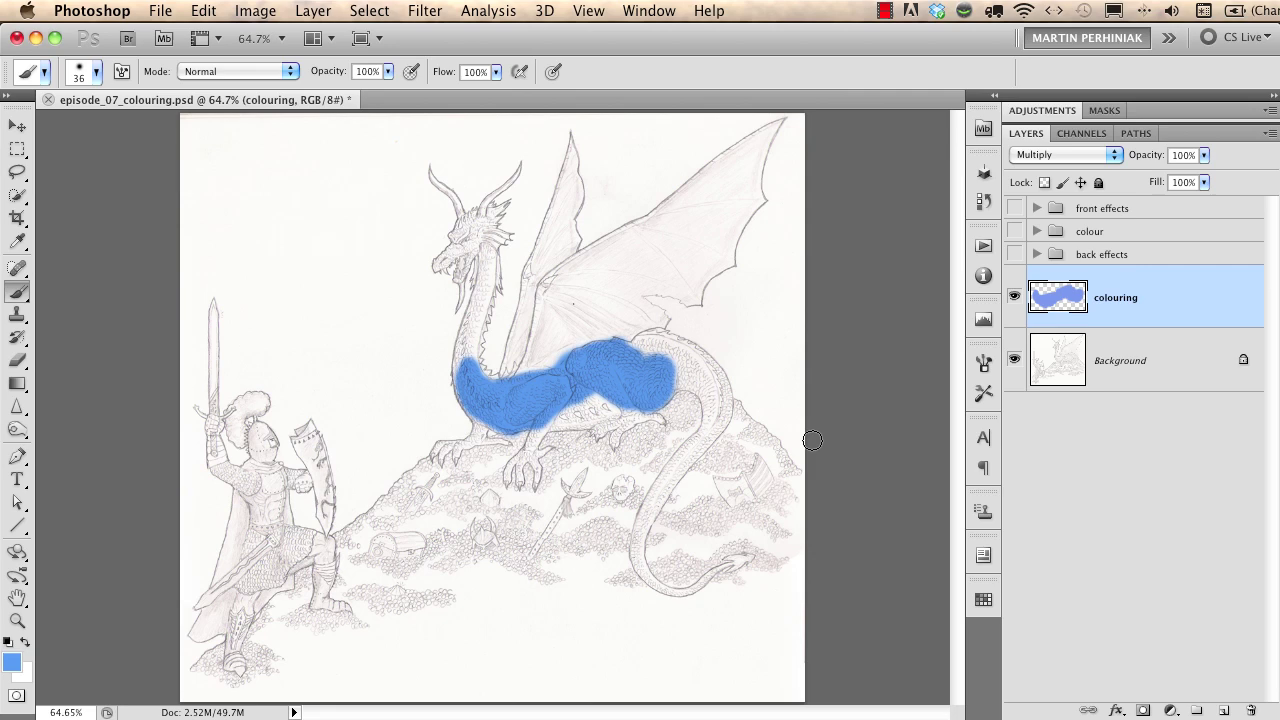
Step: Hide the colouring layer and show the back effects, colour and front effects folders
{"action": "left_click", "coordinate": [1014, 297]}
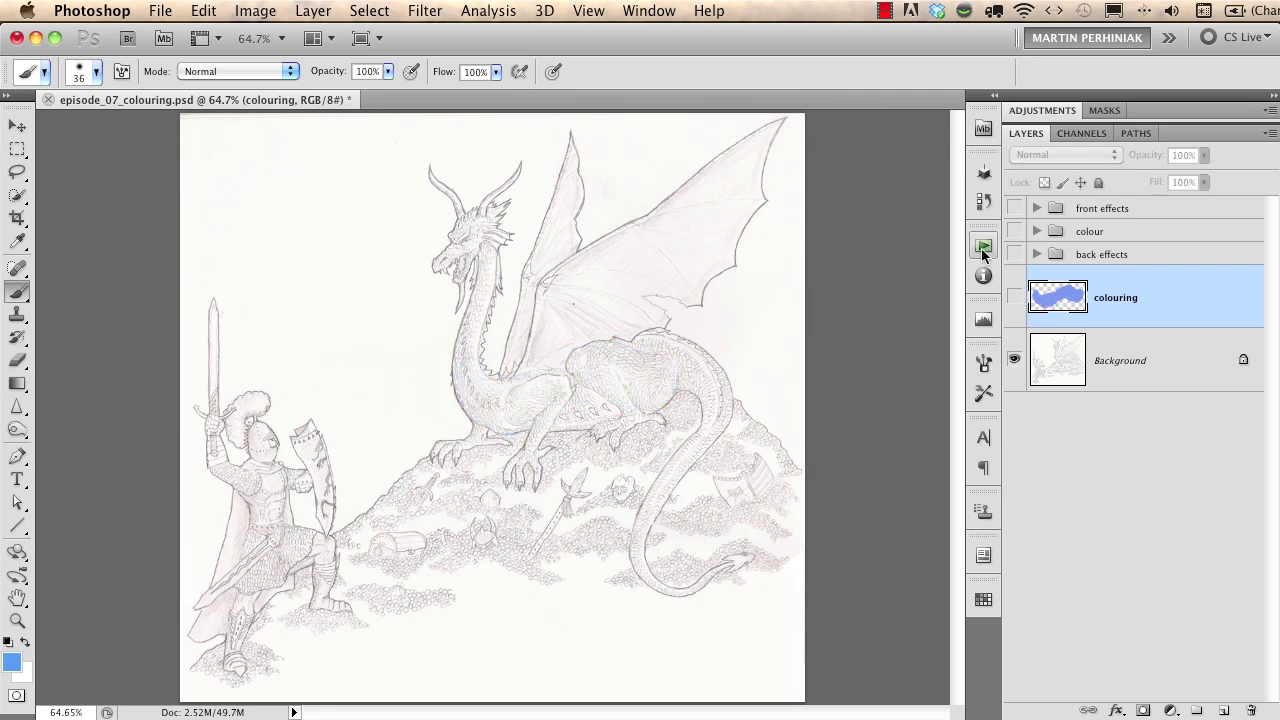
{"action": "left_click", "coordinate": [1014, 254]}
{"action": "left_click", "coordinate": [1014, 231]}
{"action": "left_click", "coordinate": [1014, 208]}
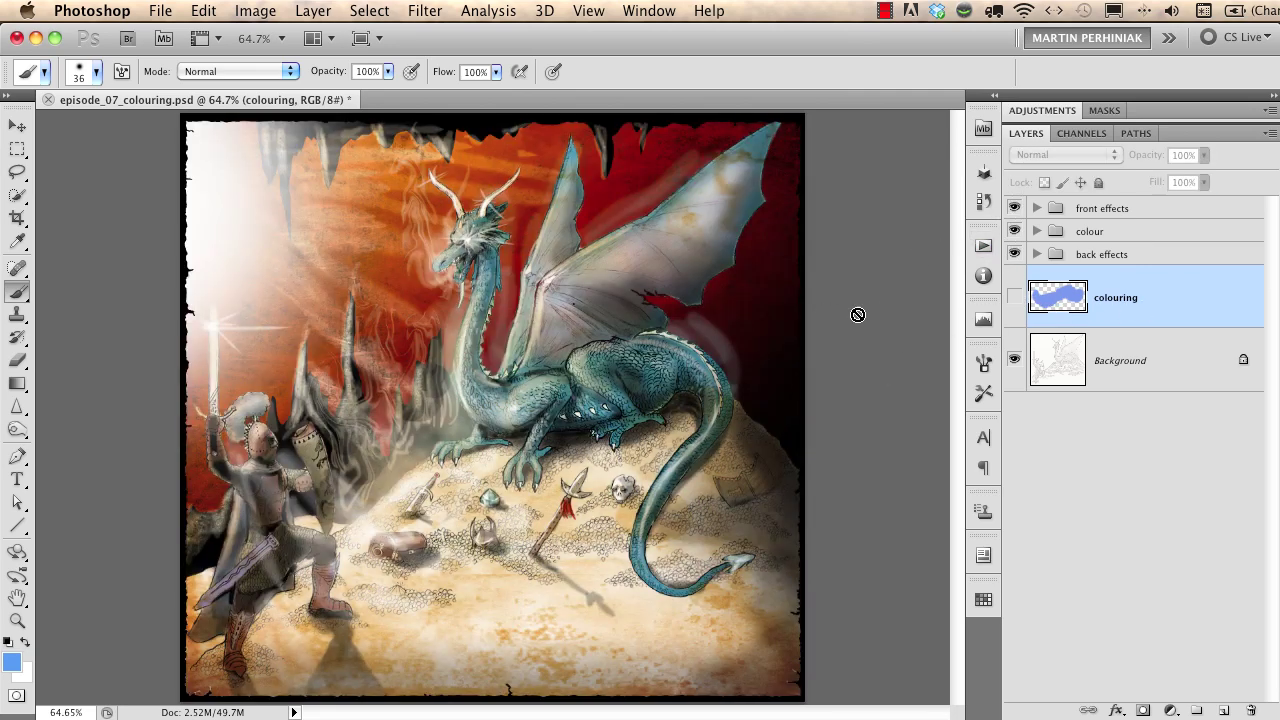
Step: View the finished teal dragon at 100% and compare it against the bare sketch
{"action": "key", "text": "super+1"}
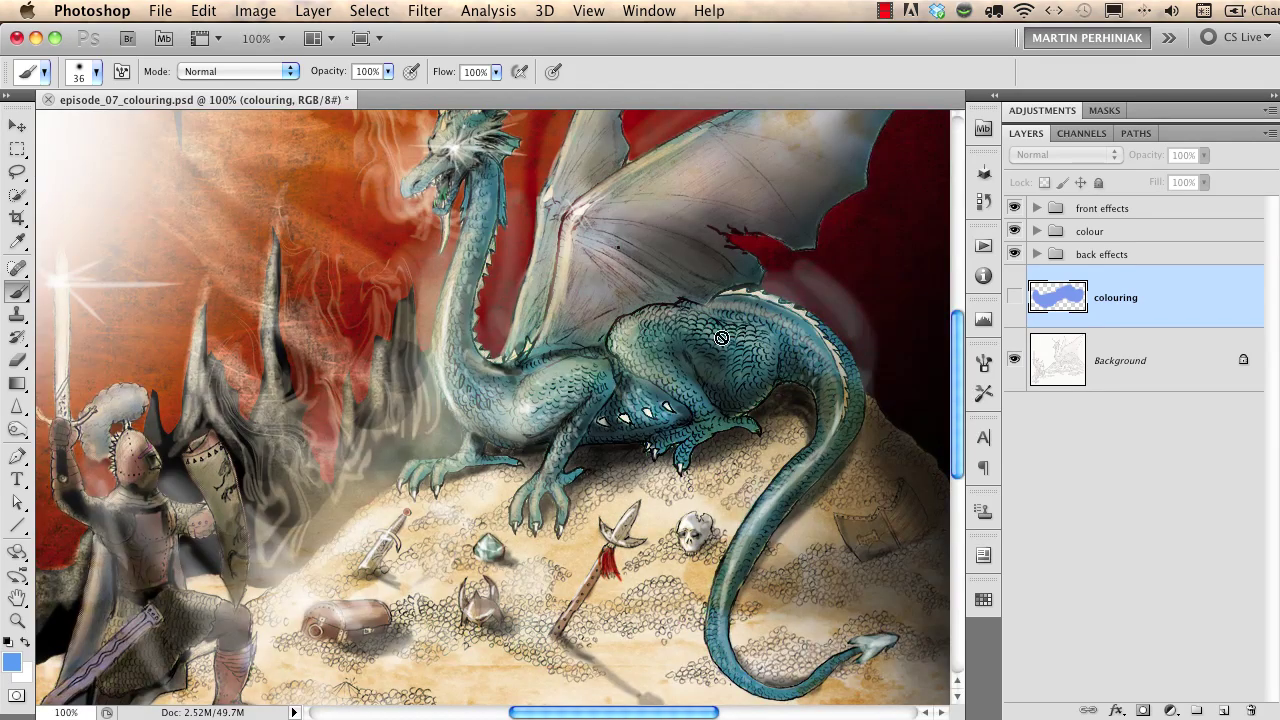
{"action": "scroll", "coordinate": [858, 340], "scroll_direction": "up", "scroll_amount": 2}
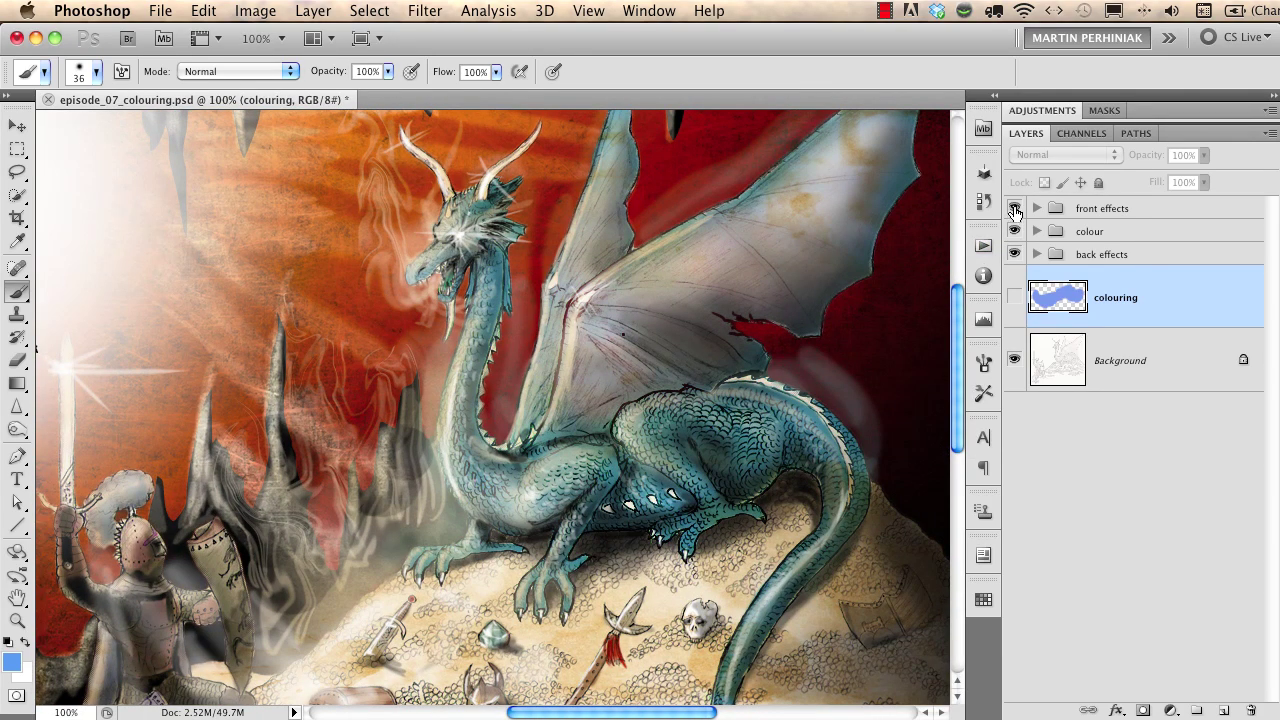
{"action": "mouse_move", "coordinate": [1014, 210]}
{"action": "left_mouse_down"}
{"action": "mouse_move", "coordinate": [1014, 256]}
{"action": "mouse_move", "coordinate": [1014, 210]}
{"action": "left_mouse_up"}
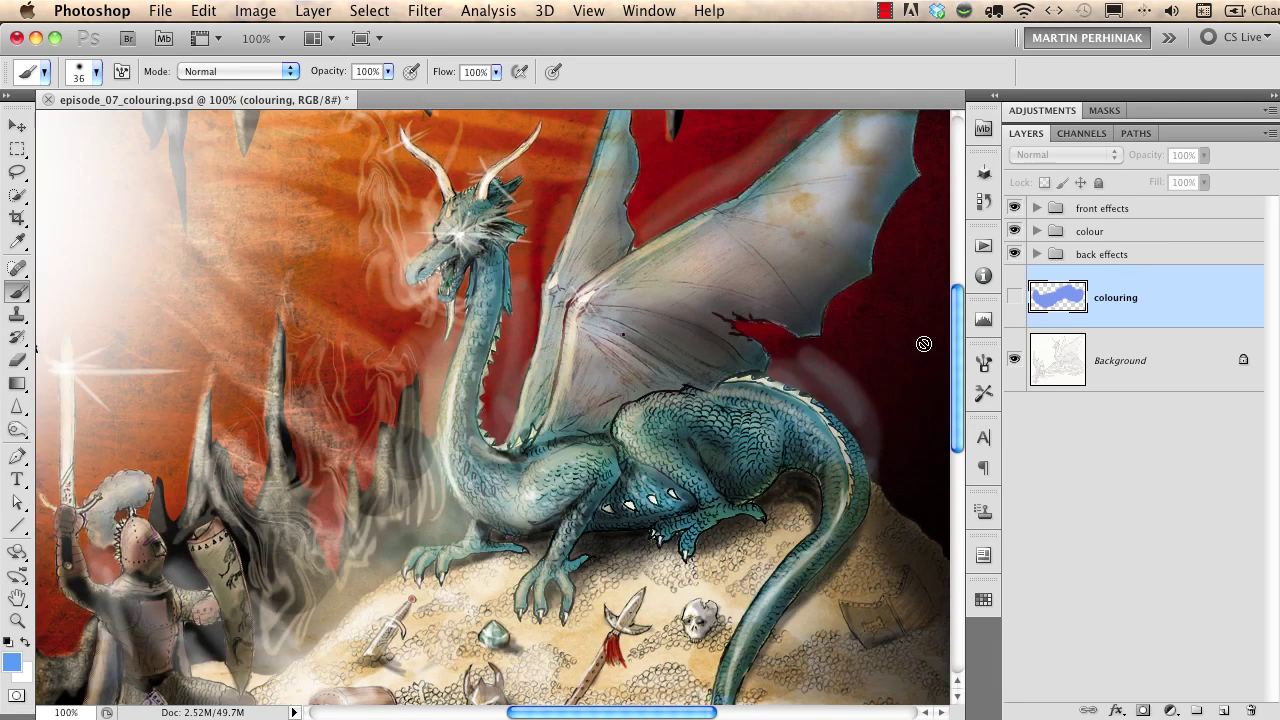